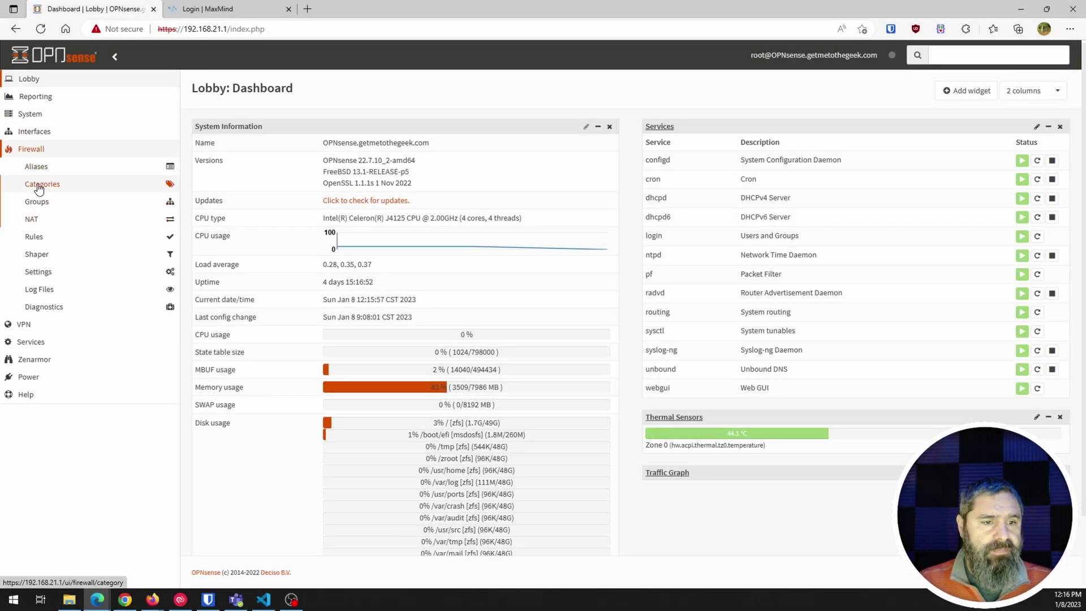
Open the Firewall Aliases GeoIP settings and turn on full help text for every field
{"action": "left_click", "coordinate": [35, 168]}
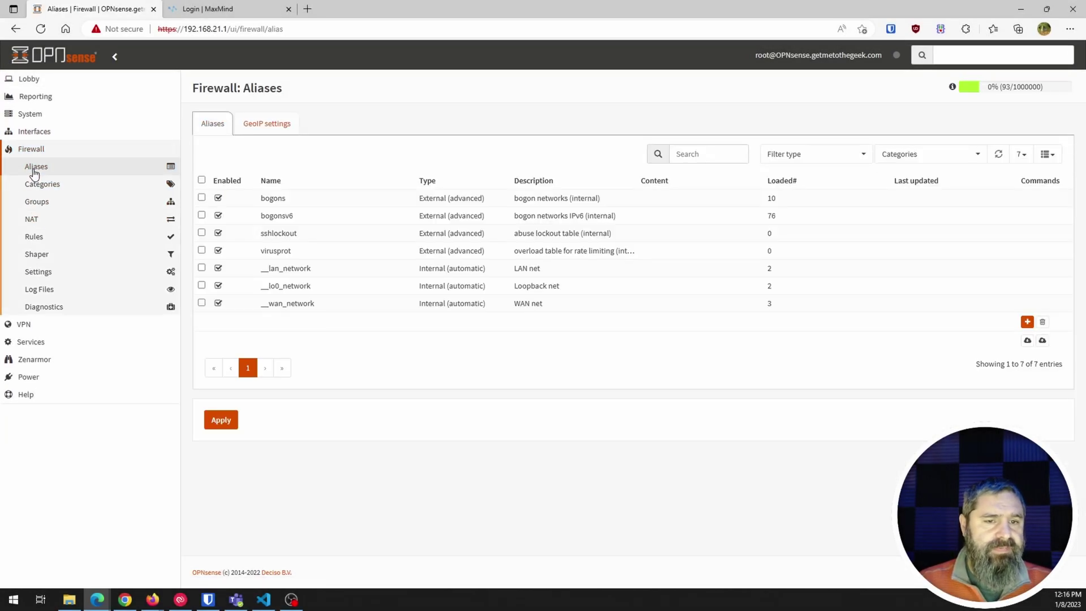
{"action": "left_click", "coordinate": [267, 127]}
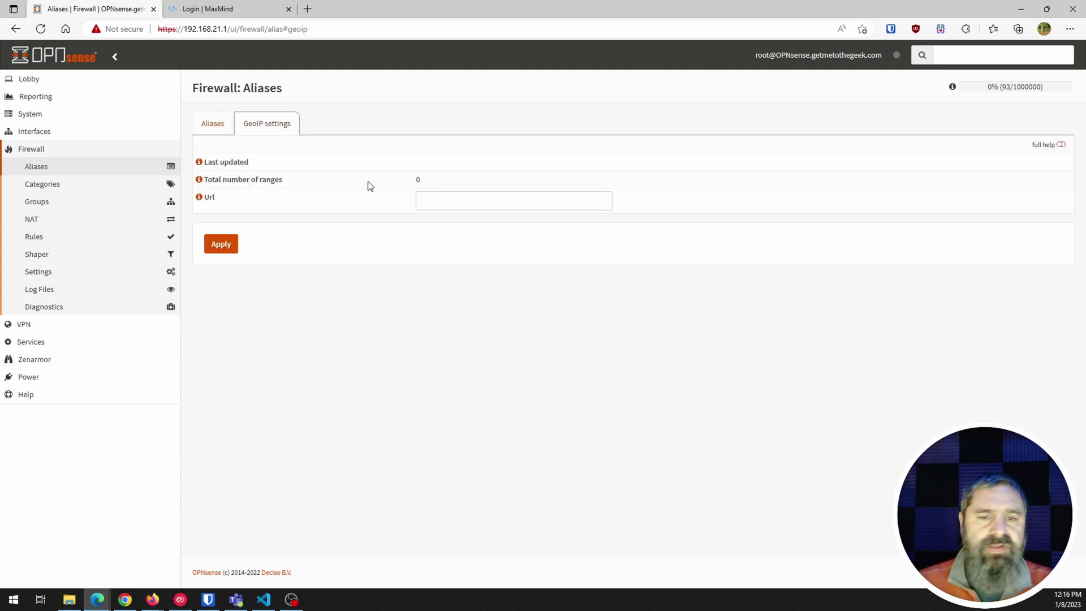
{"action": "left_click", "coordinate": [1061, 145]}
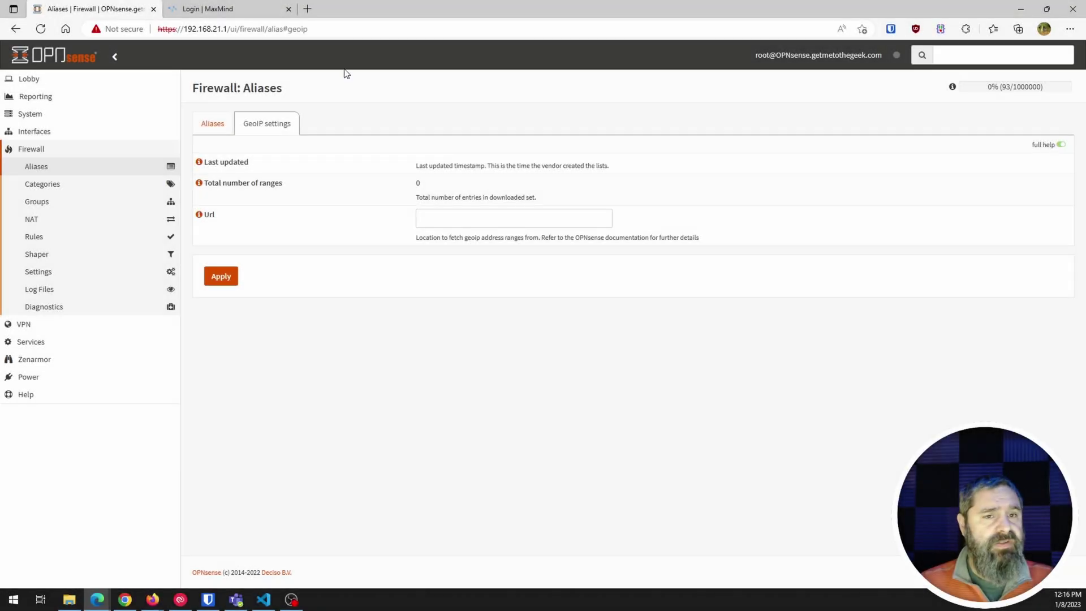
On the MaxMind site, go from the home page to the GeoLite2 Free Geolocation Data page via Products
{"action": "left_click", "coordinate": [206, 8]}
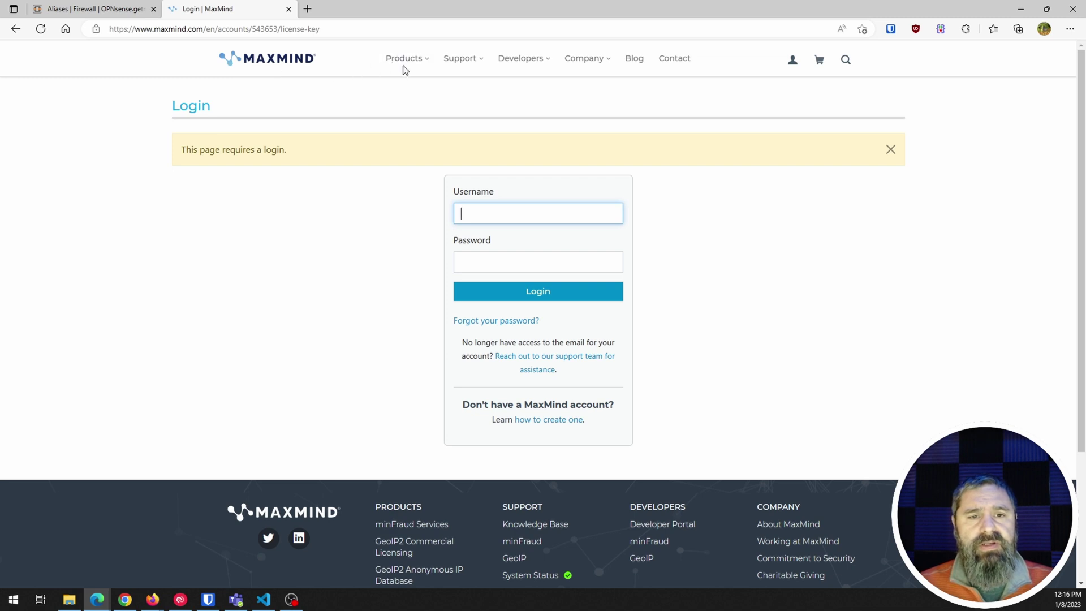
{"action": "left_click", "coordinate": [287, 61]}
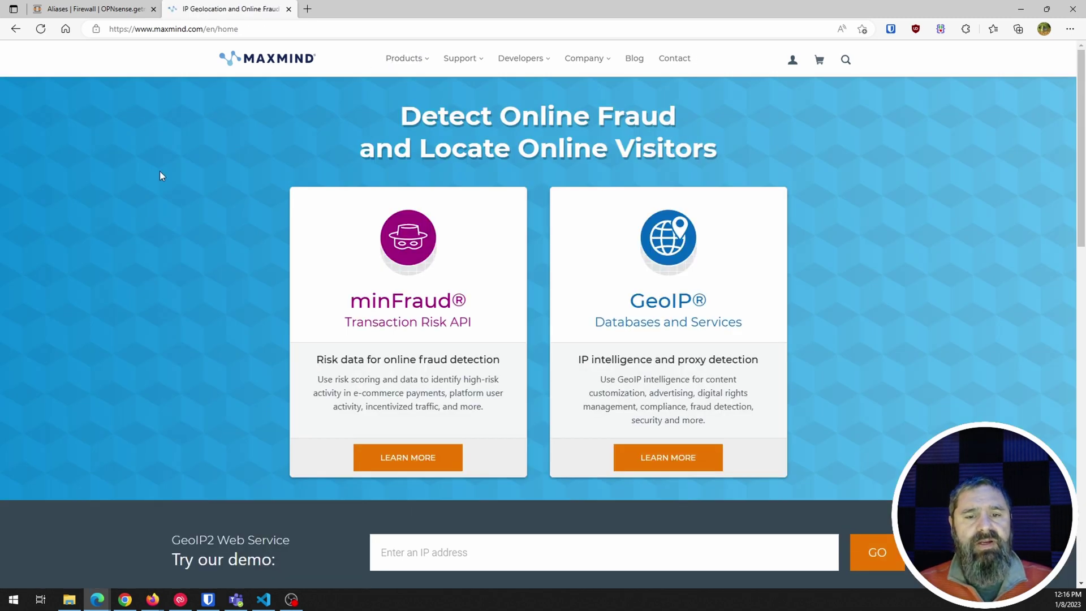
{"action": "mouse_move", "coordinate": [409, 64]}
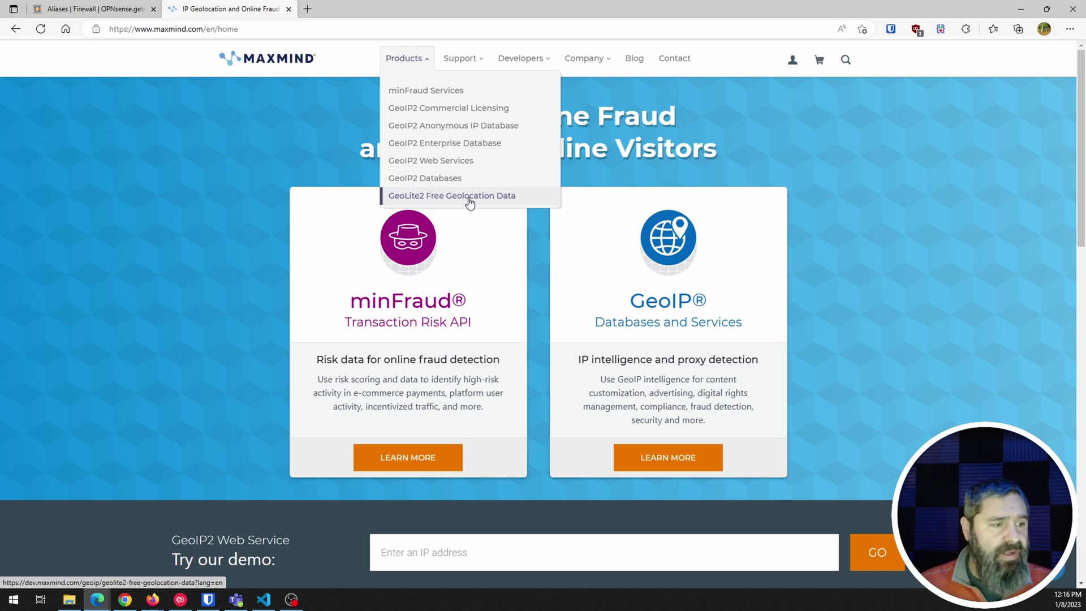
{"action": "left_click", "coordinate": [470, 198]}
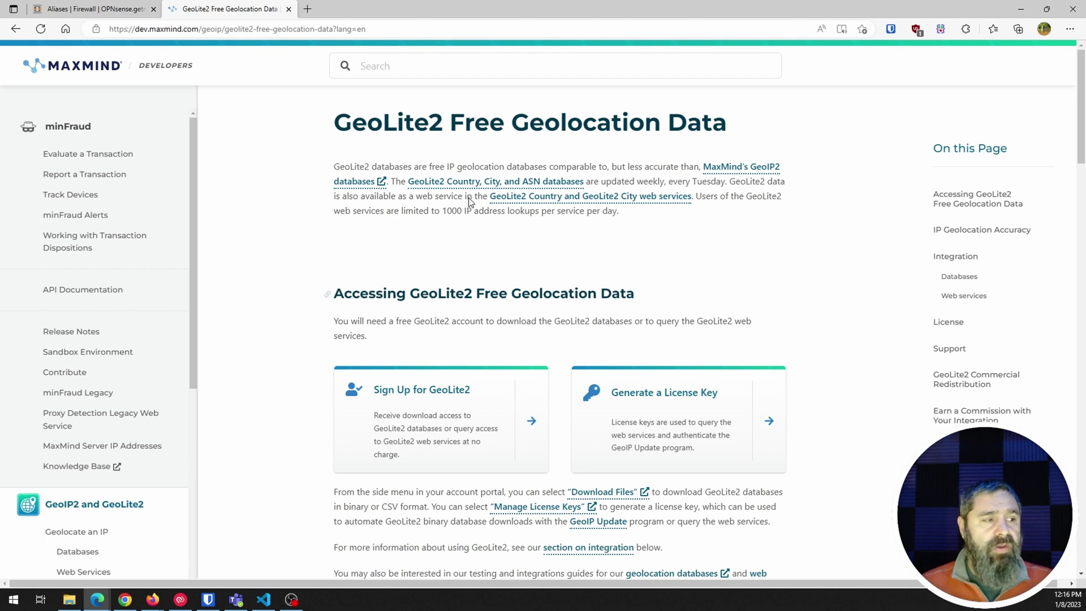
Look over the GeoLite2 sign-up page, then return and follow the Generate a License Key link
{"action": "left_click", "coordinate": [428, 417]}
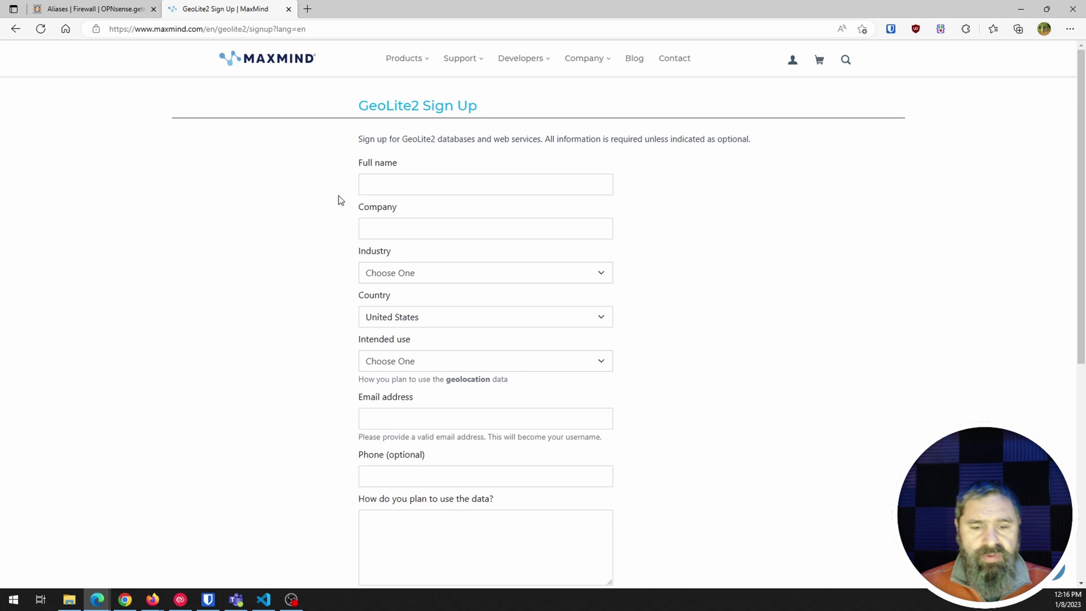
{"action": "scroll", "coordinate": [342, 209], "scroll_direction": "down", "scroll_amount": 5}
{"action": "scroll", "coordinate": [346, 227], "scroll_direction": "down", "scroll_amount": 1}
{"action": "scroll", "coordinate": [303, 214], "scroll_direction": "up", "scroll_amount": 10}
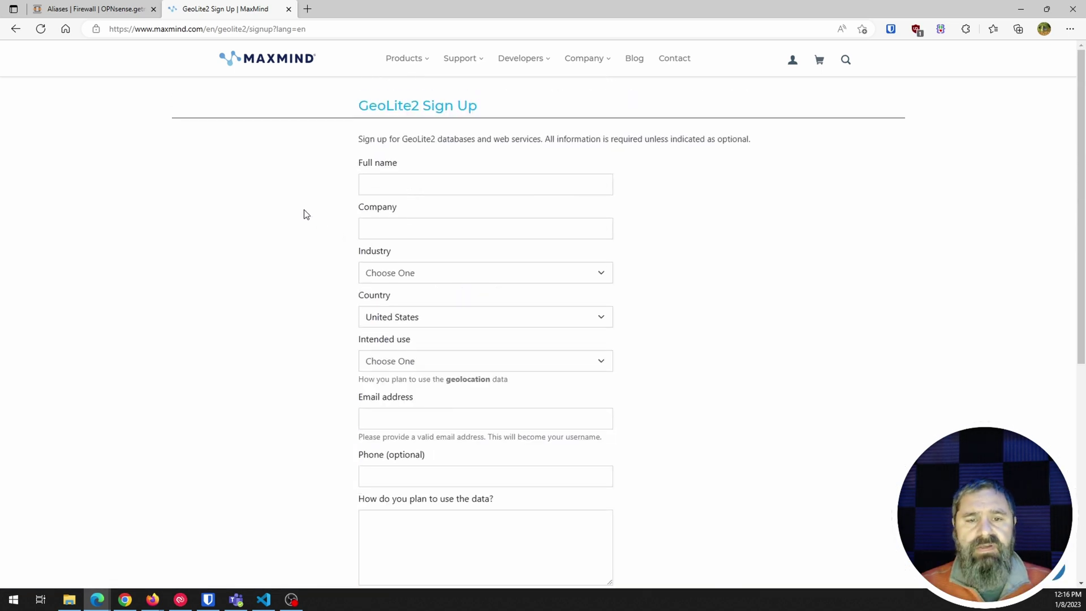
{"action": "left_click", "coordinate": [16, 28]}
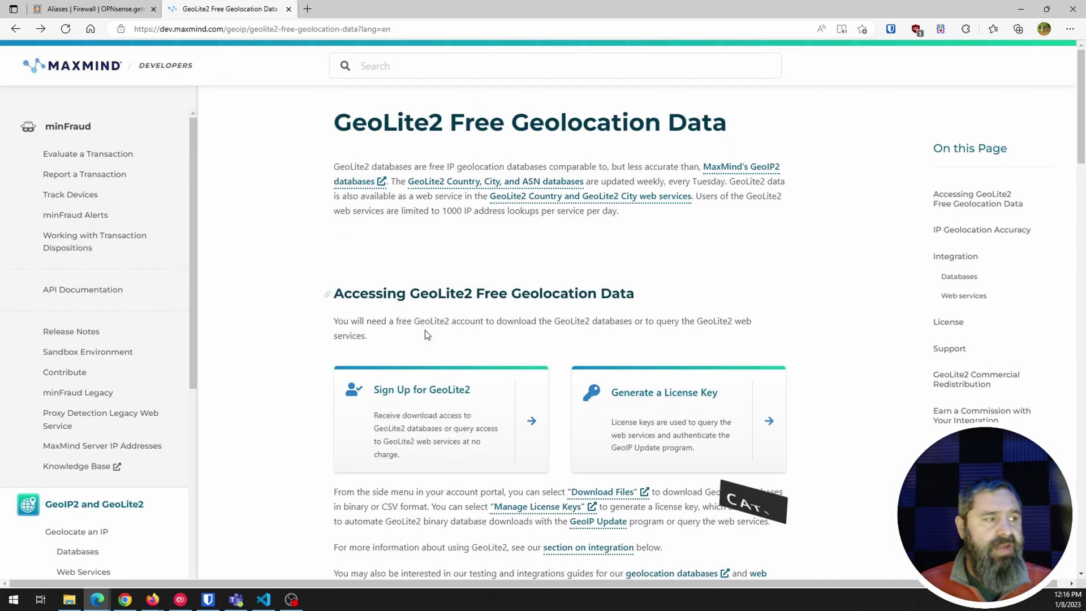
{"action": "left_click", "coordinate": [661, 411]}
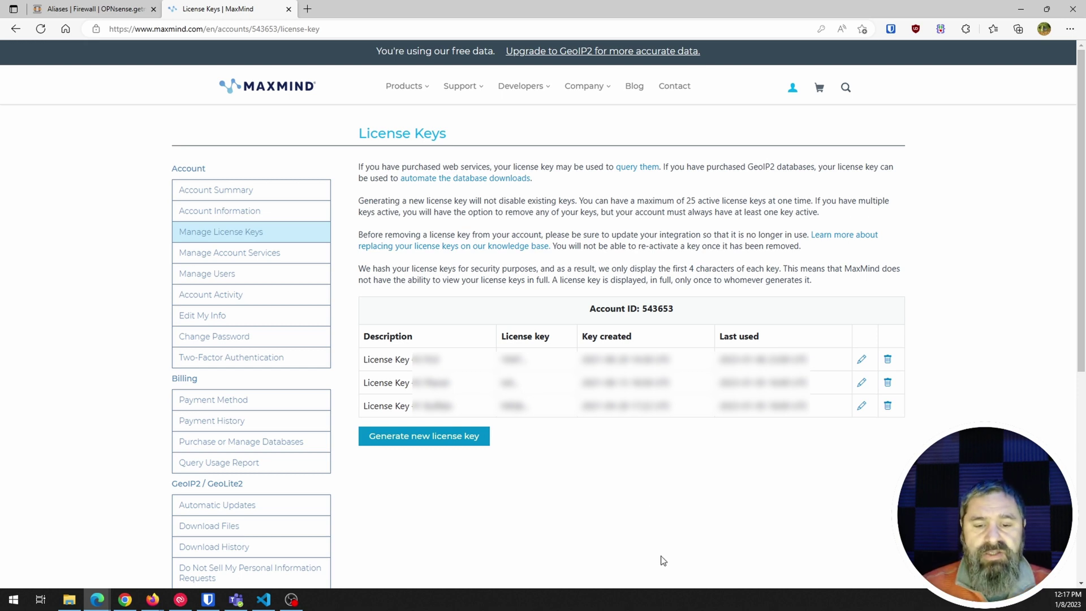
Begin generating a new MaxMind license key, then cancel back to the list of three existing keys
{"action": "left_click", "coordinate": [416, 447]}
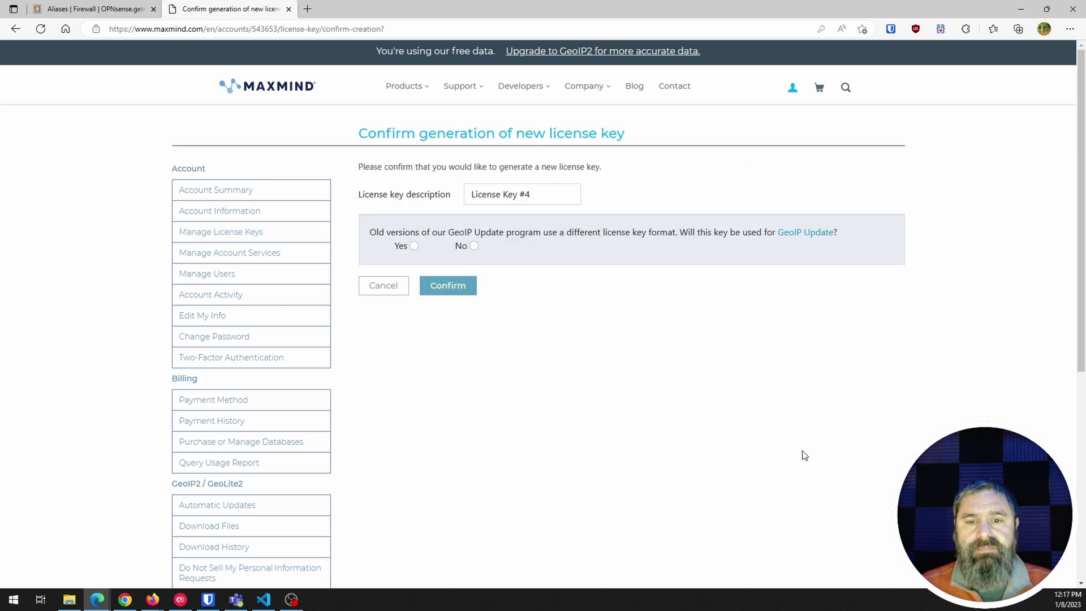
{"action": "left_click", "coordinate": [387, 290]}
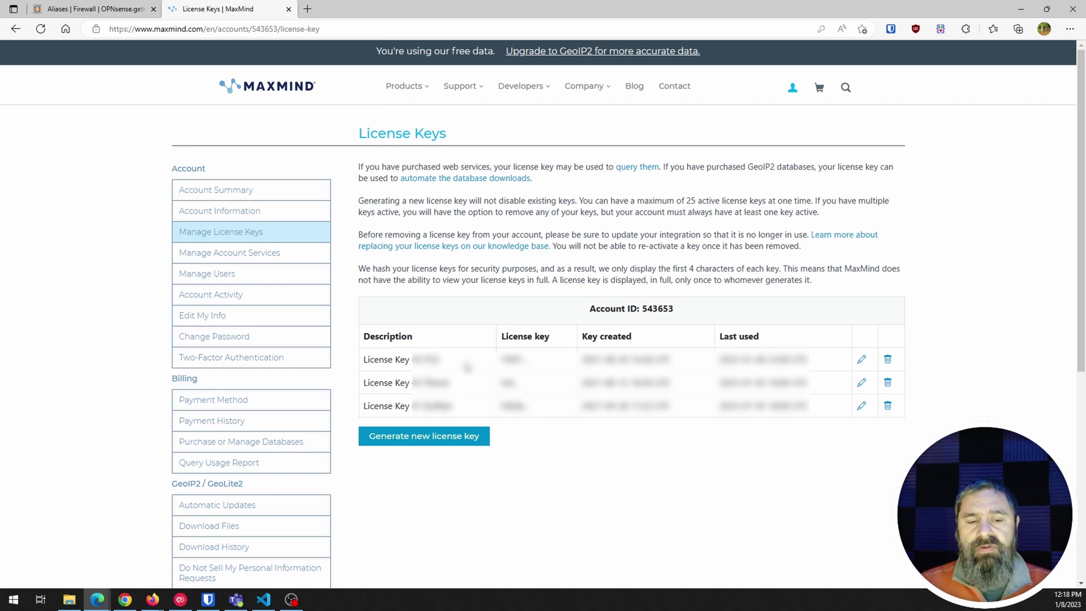
Open MaxMind's GeoIP downloads page and point out the GeoLite2 City database entry
{"action": "scroll", "coordinate": [86, 358], "scroll_direction": "down", "scroll_amount": 4}
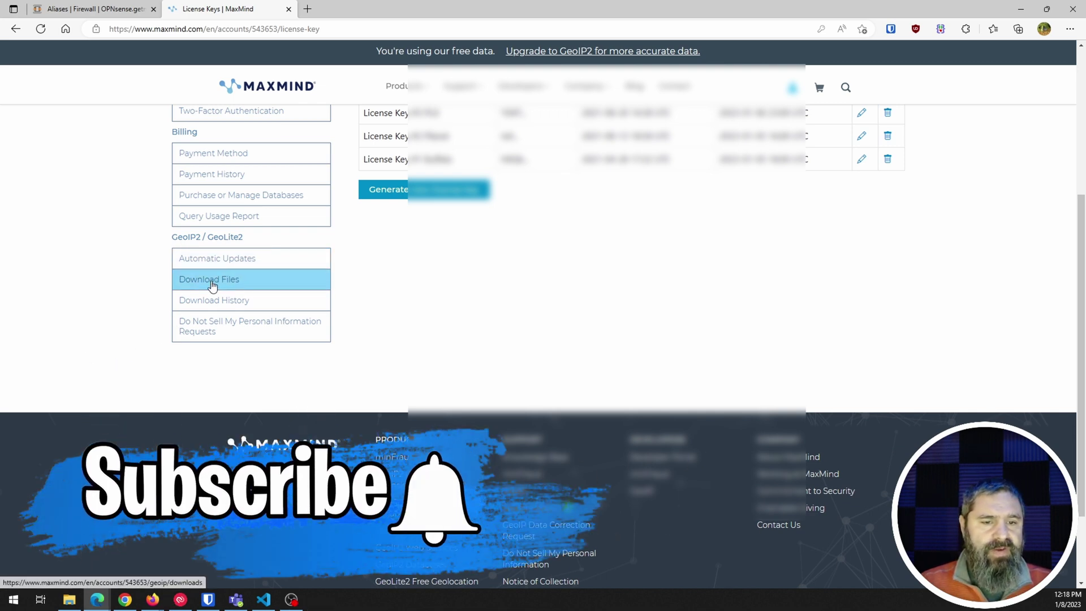
{"action": "left_click", "coordinate": [218, 285]}
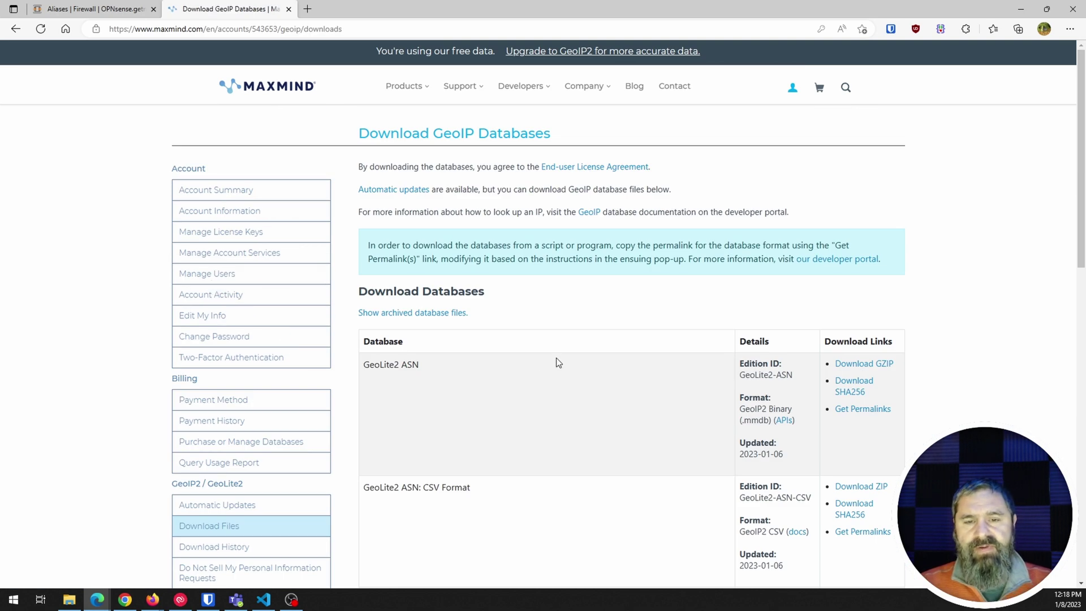
{"action": "scroll", "coordinate": [559, 363], "scroll_direction": "down", "scroll_amount": 1}
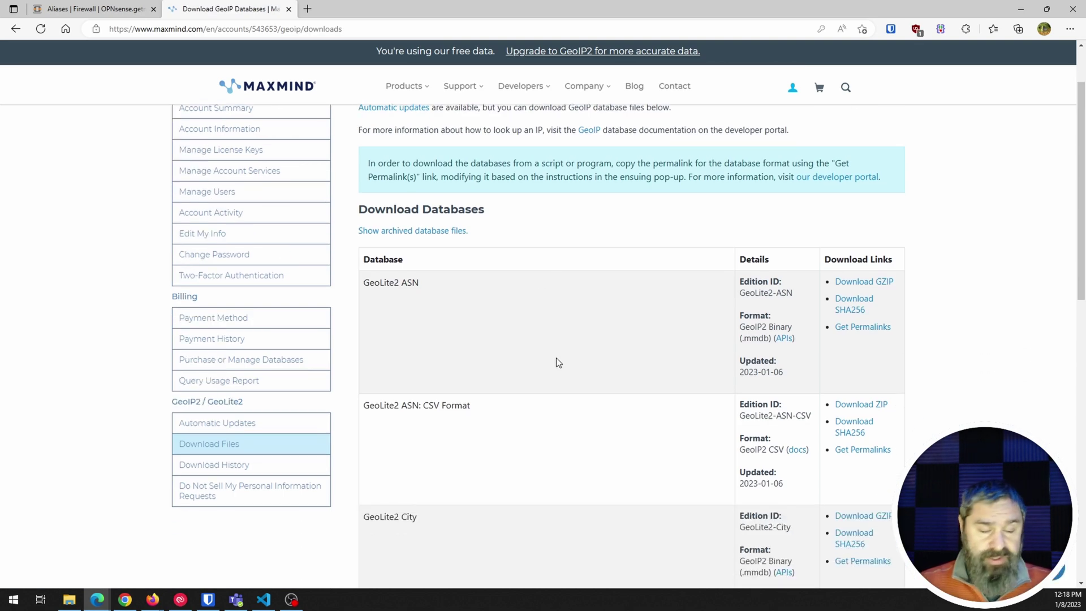
{"action": "scroll", "coordinate": [558, 363], "scroll_direction": "down", "scroll_amount": 1}
{"action": "scroll", "coordinate": [382, 207], "scroll_direction": "down", "scroll_amount": 2}
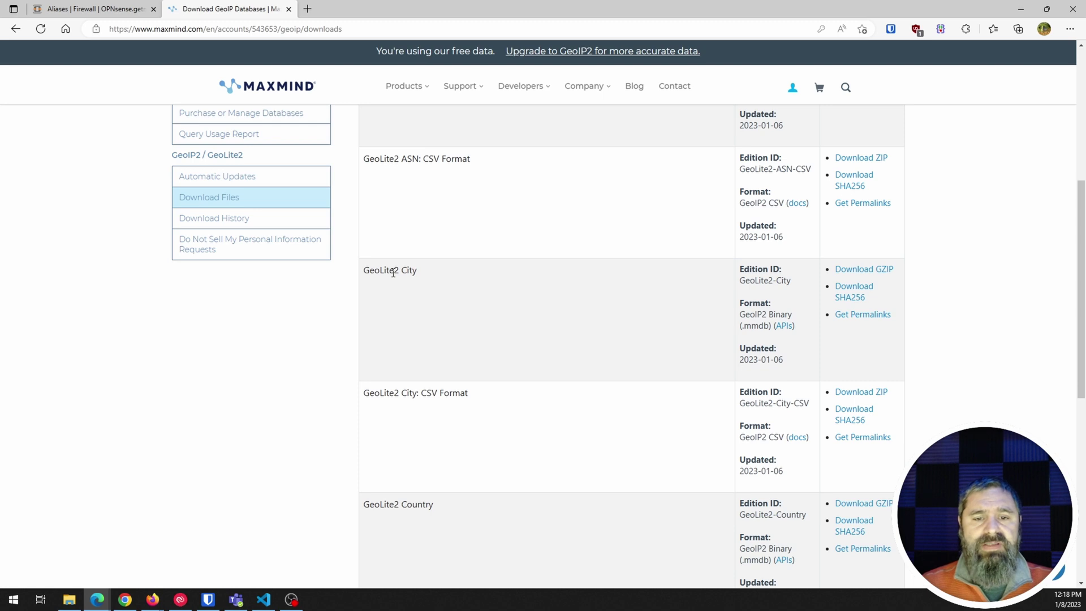
{"action": "left_click_drag", "start_coordinate": [390, 272], "coordinate": [451, 301]}
{"action": "left_click", "coordinate": [451, 301]}
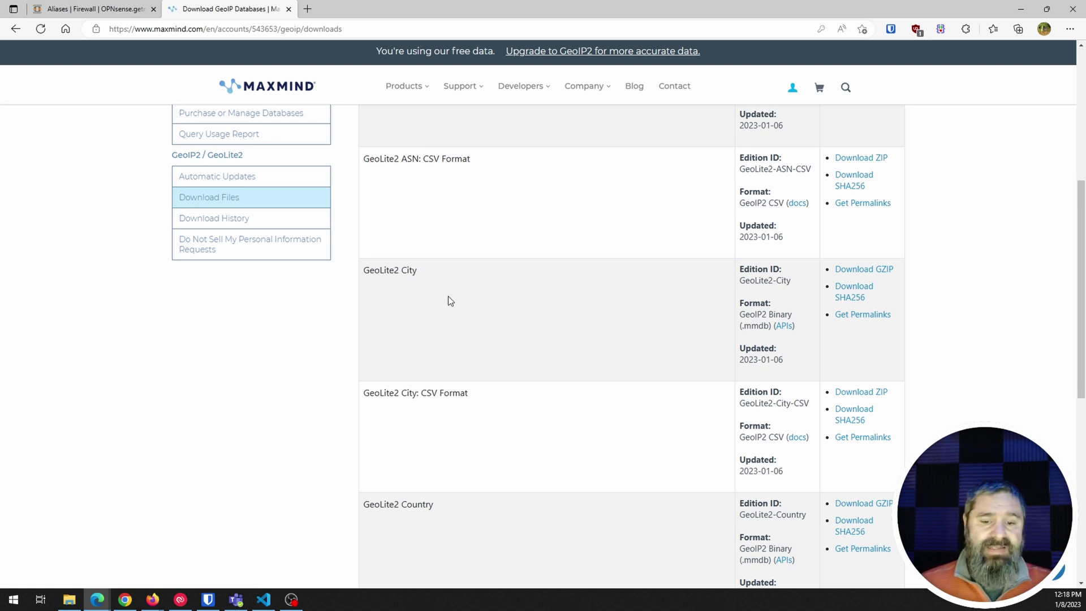
Locate GeoLite2 Country: CSV Format and show its permalinks
{"action": "scroll", "coordinate": [450, 300], "scroll_direction": "down", "scroll_amount": 4}
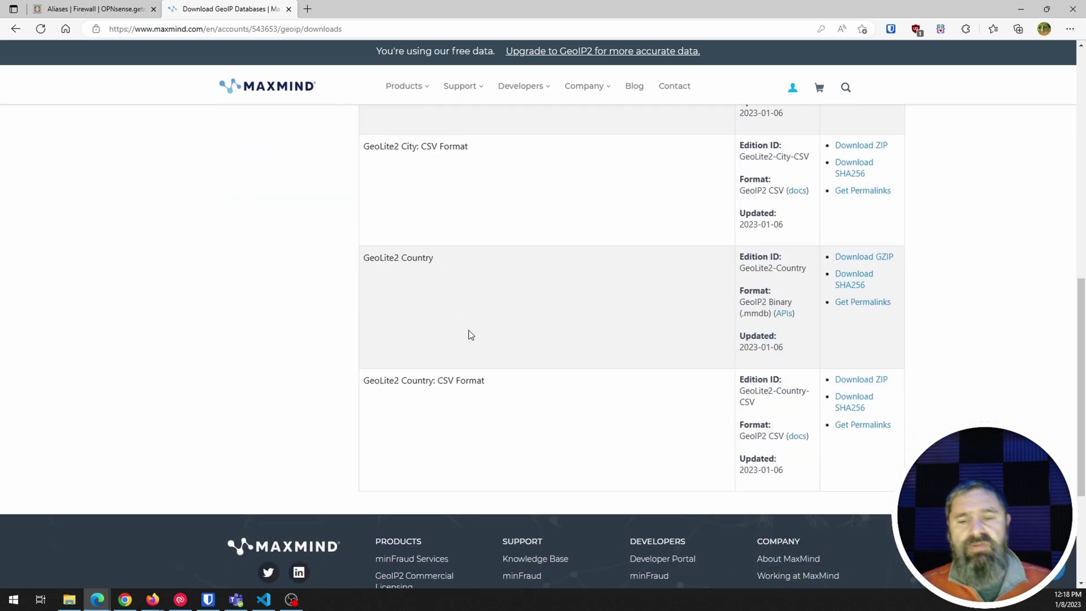
{"action": "left_click_drag", "start_coordinate": [437, 381], "coordinate": [515, 391]}
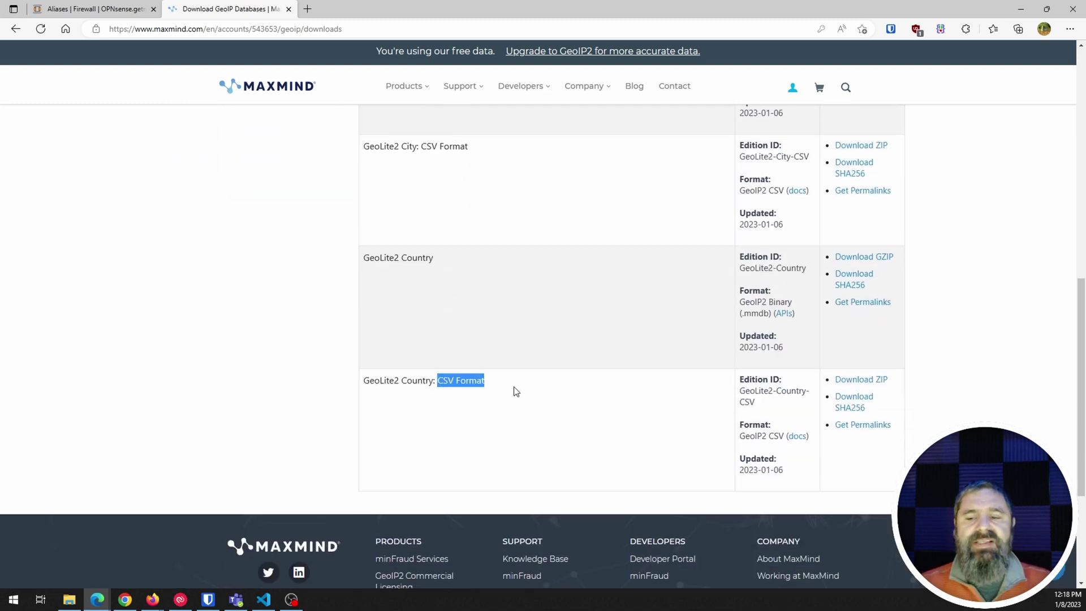
{"action": "left_click", "coordinate": [547, 411]}
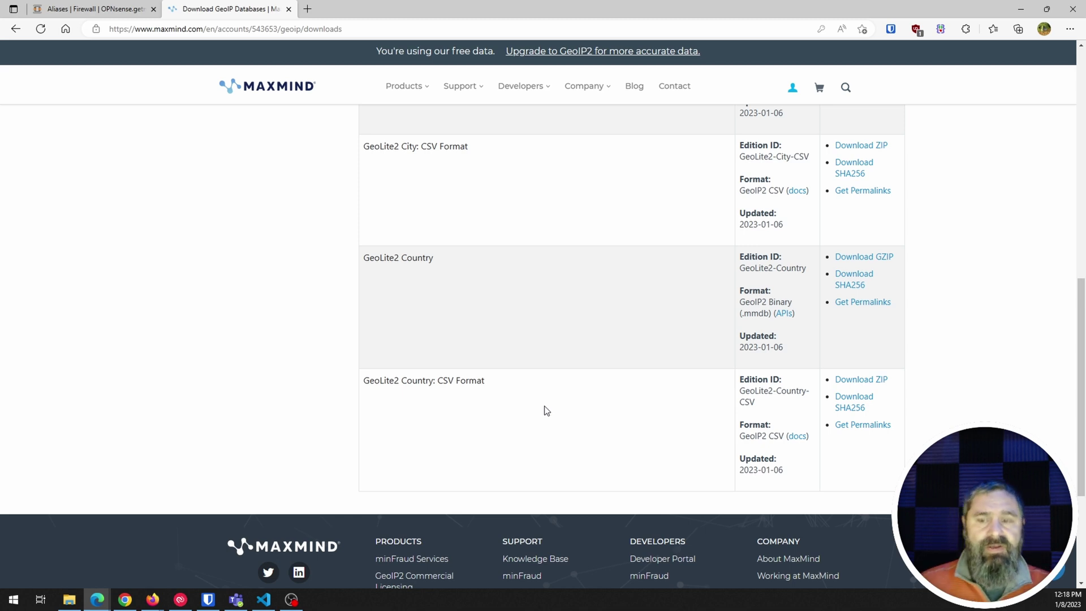
{"action": "left_click", "coordinate": [853, 426]}
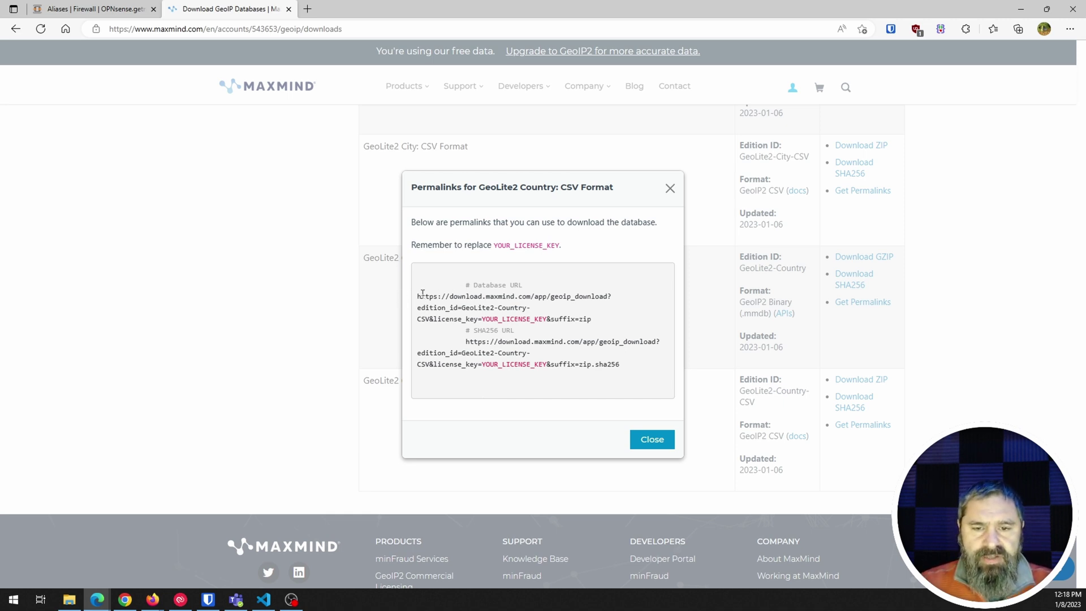
Copy the GeoLite2 Country CSV database URL and mark its YOUR_LICENSE_KEY placeholder
{"action": "left_click_drag", "start_coordinate": [417, 296], "coordinate": [616, 324]}
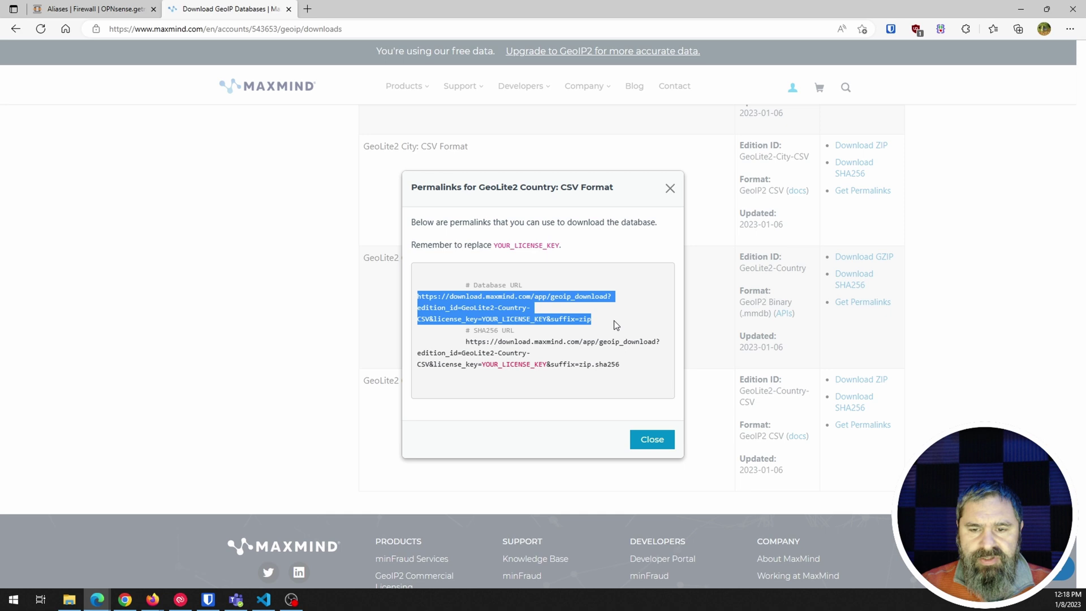
{"action": "left_click", "coordinate": [656, 301]}
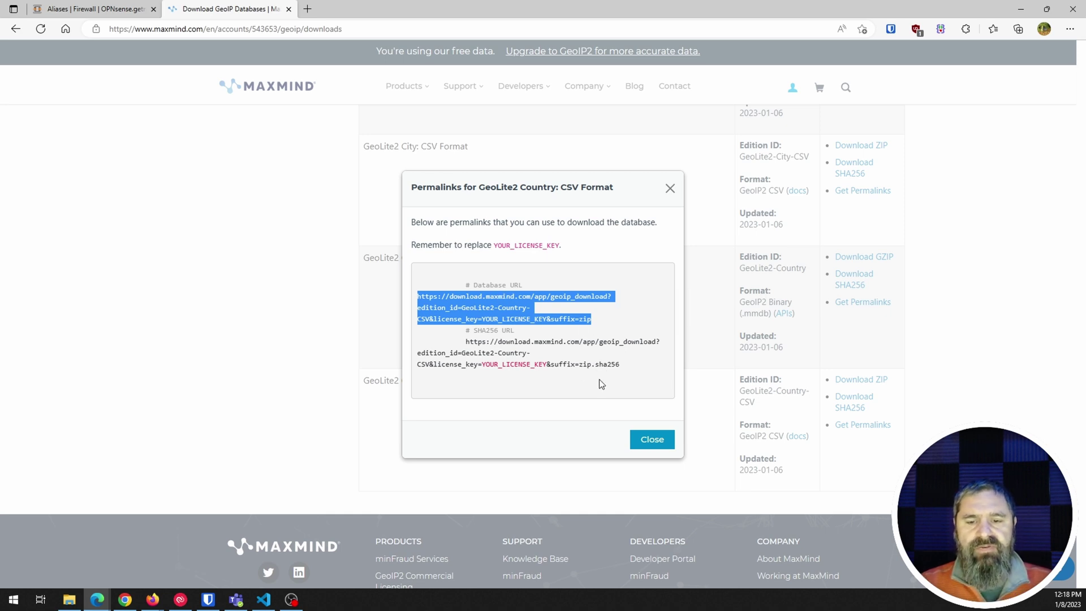
{"action": "right_click", "coordinate": [470, 300]}
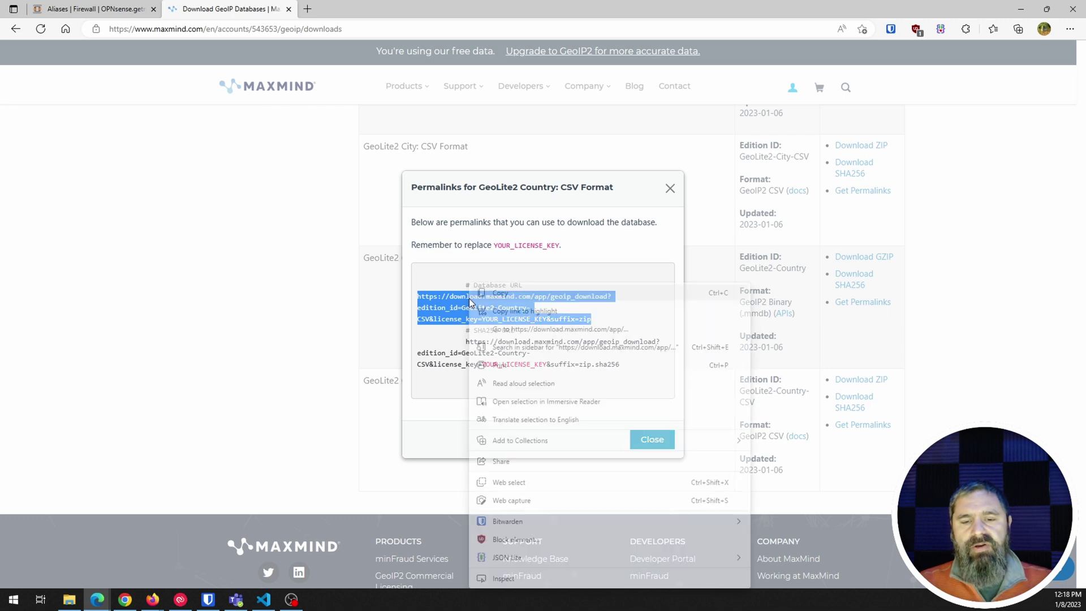
{"action": "left_click", "coordinate": [512, 294]}
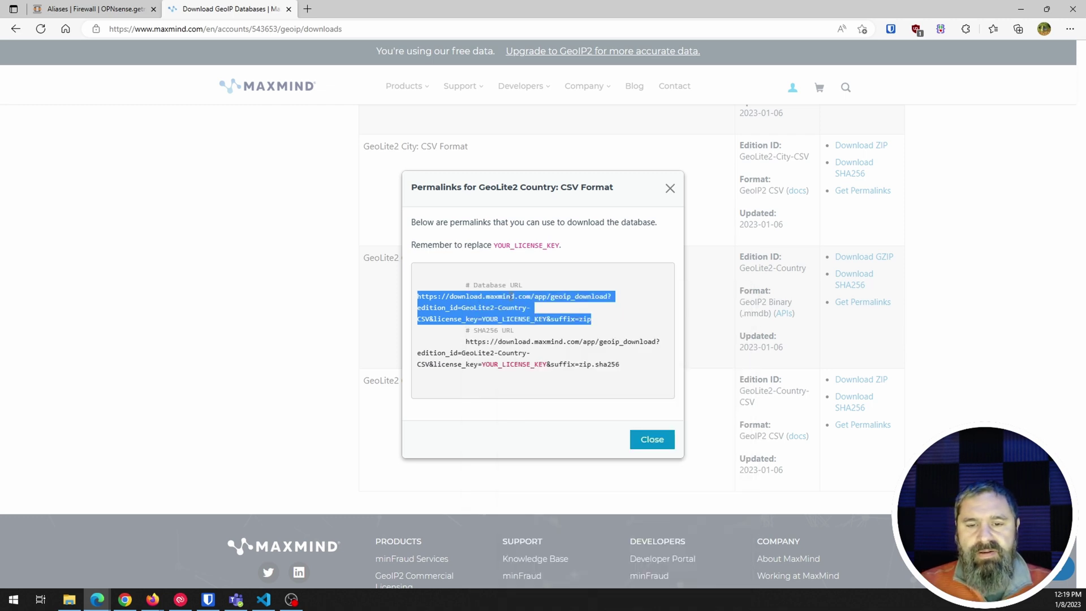
{"action": "left_click", "coordinate": [484, 318]}
{"action": "left_click_drag", "start_coordinate": [479, 319], "coordinate": [547, 318]}
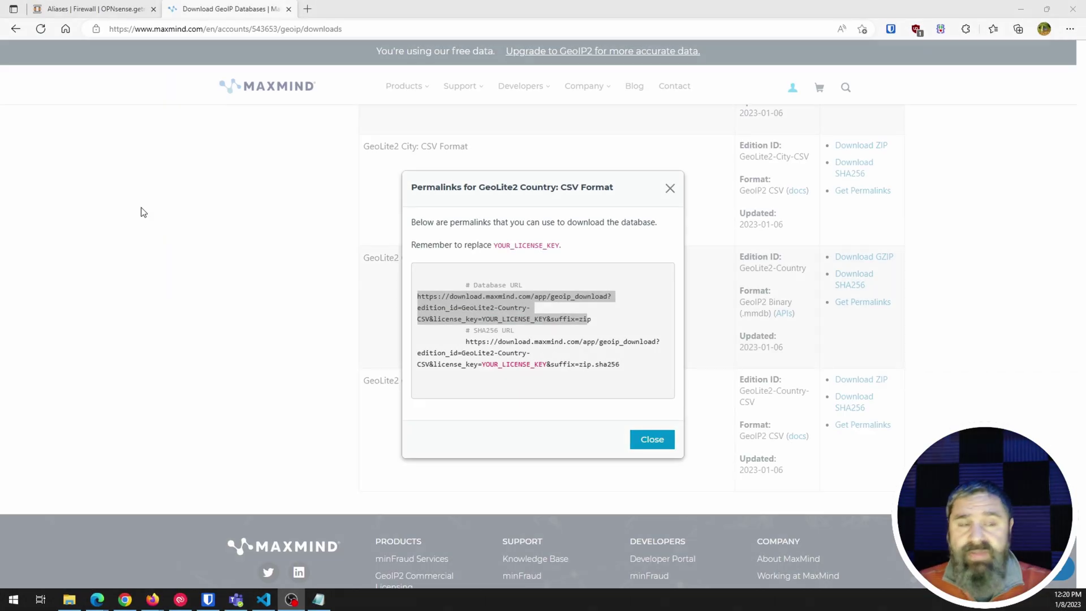
Paste the MaxMind GeoLite2 Country URL into the GeoIP Url field and apply it, loading 660920 ranges
{"action": "left_click", "coordinate": [91, 9]}
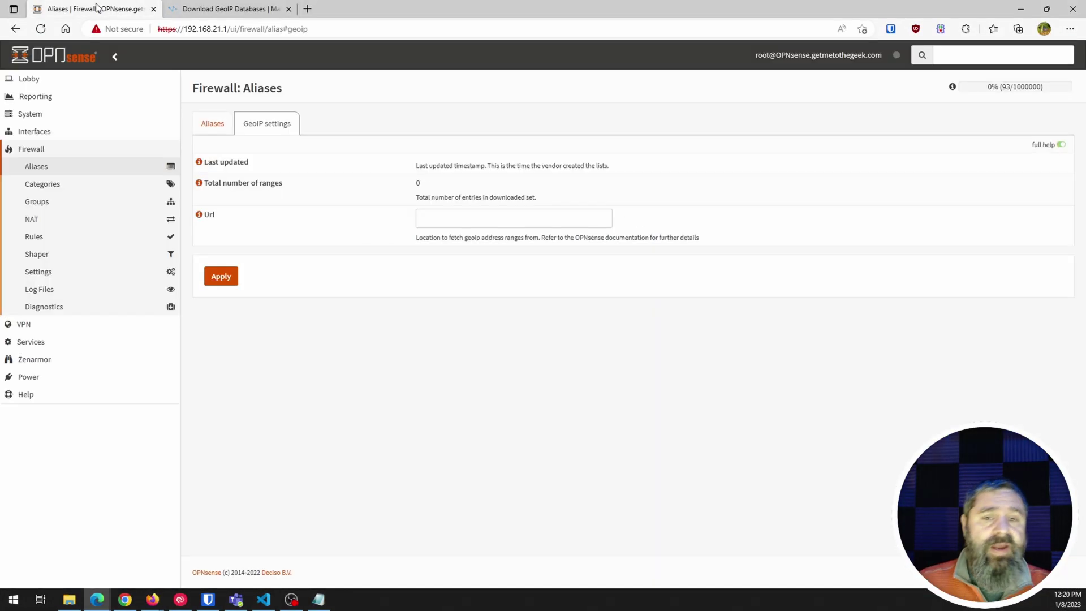
{"action": "left_click", "coordinate": [461, 219]}
{"action": "key", "text": "ctrl+v"}
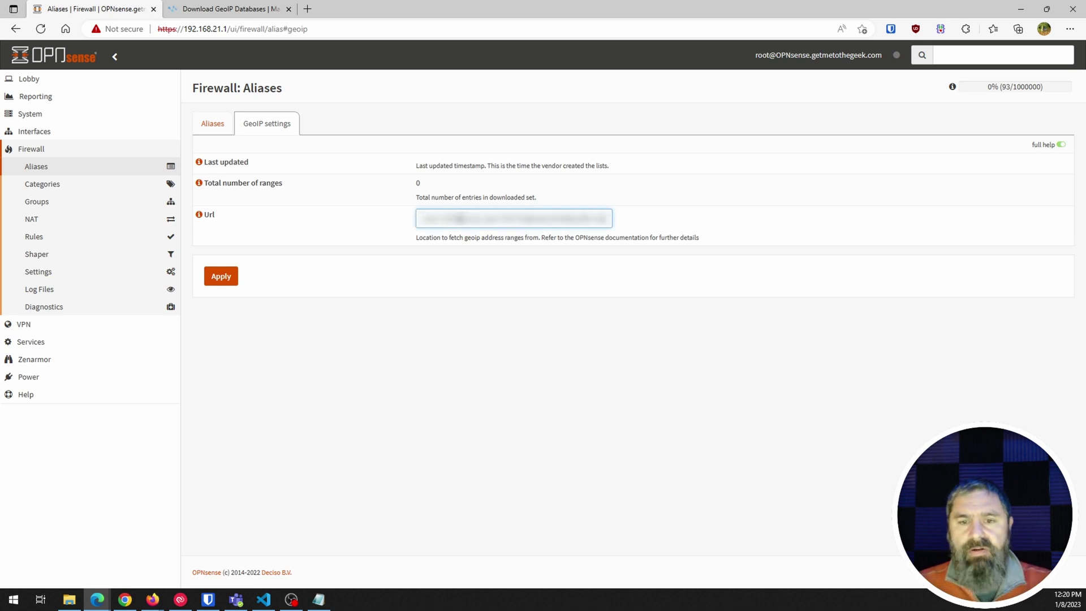
{"action": "left_click", "coordinate": [453, 247]}
{"action": "left_click", "coordinate": [229, 277]}
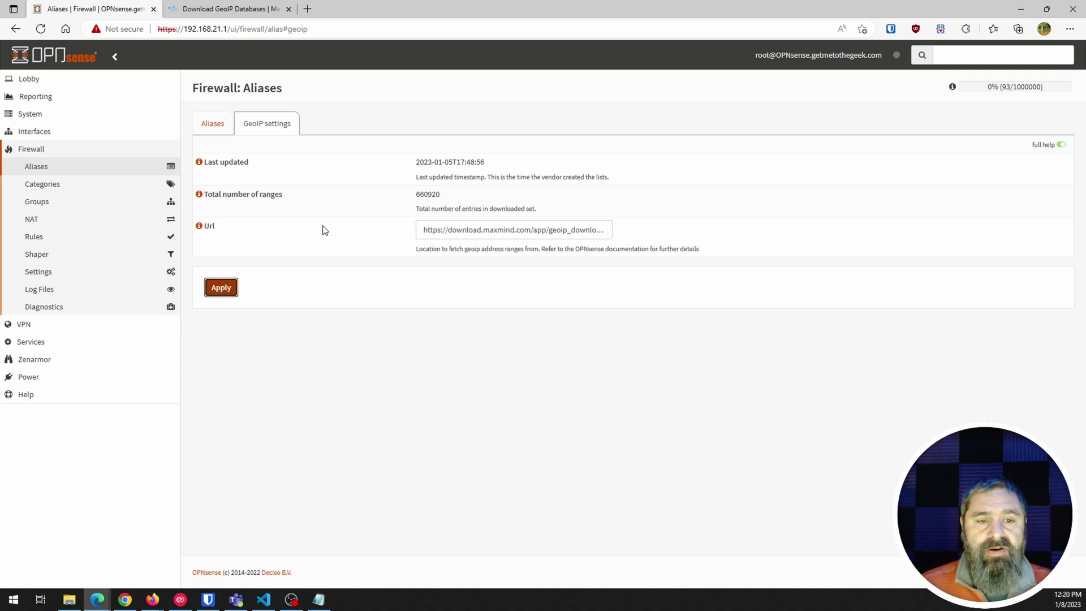
{"action": "double_click", "coordinate": [433, 195]}
{"action": "left_click", "coordinate": [452, 201]}
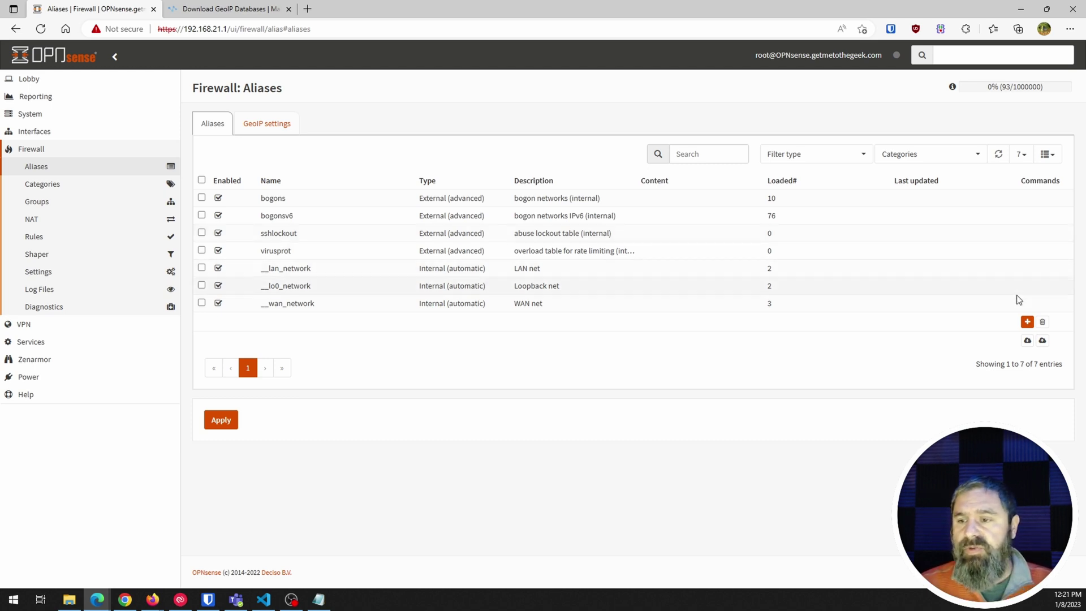
Create a new alias named GeoIPLite2 with type GeoIP
{"action": "left_click", "coordinate": [1028, 321]}
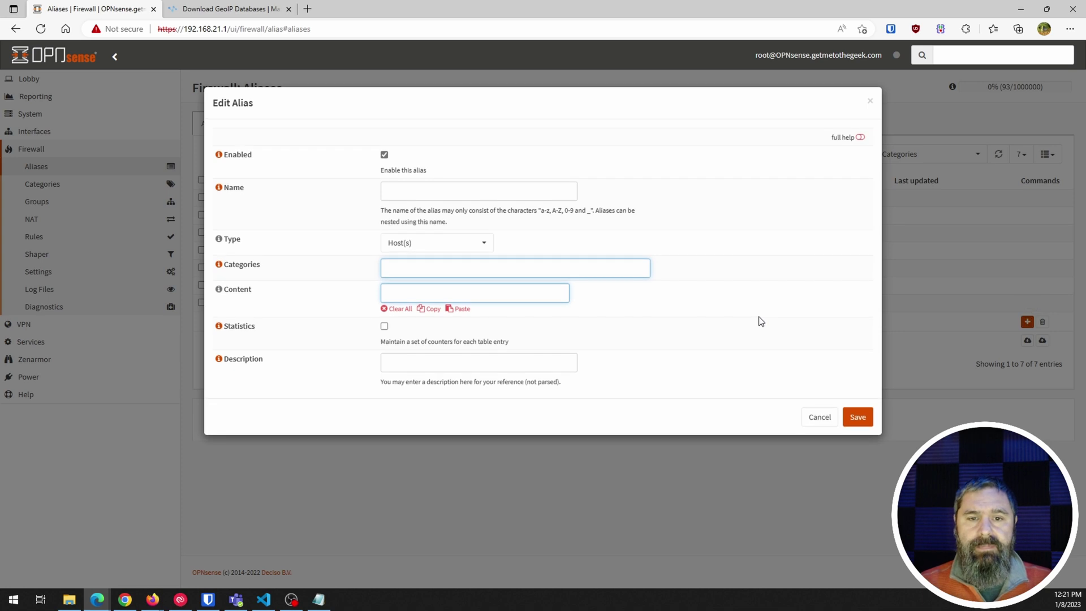
{"action": "left_click", "coordinate": [453, 193]}
{"action": "type", "text": "GeoIPLite2"}
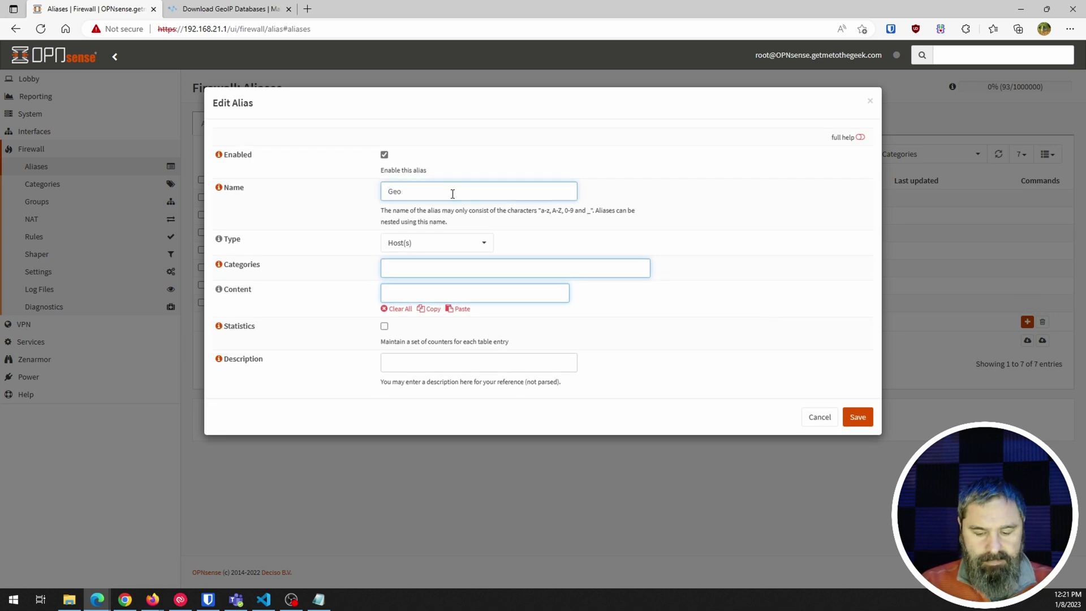
{"action": "left_click", "coordinate": [440, 249]}
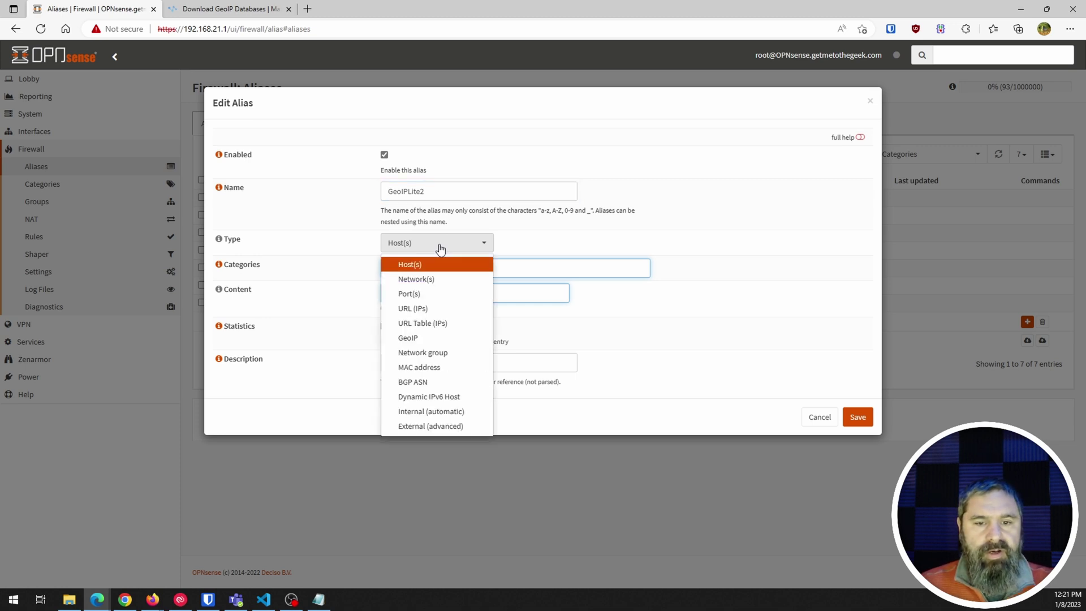
{"action": "left_click", "coordinate": [408, 338]}
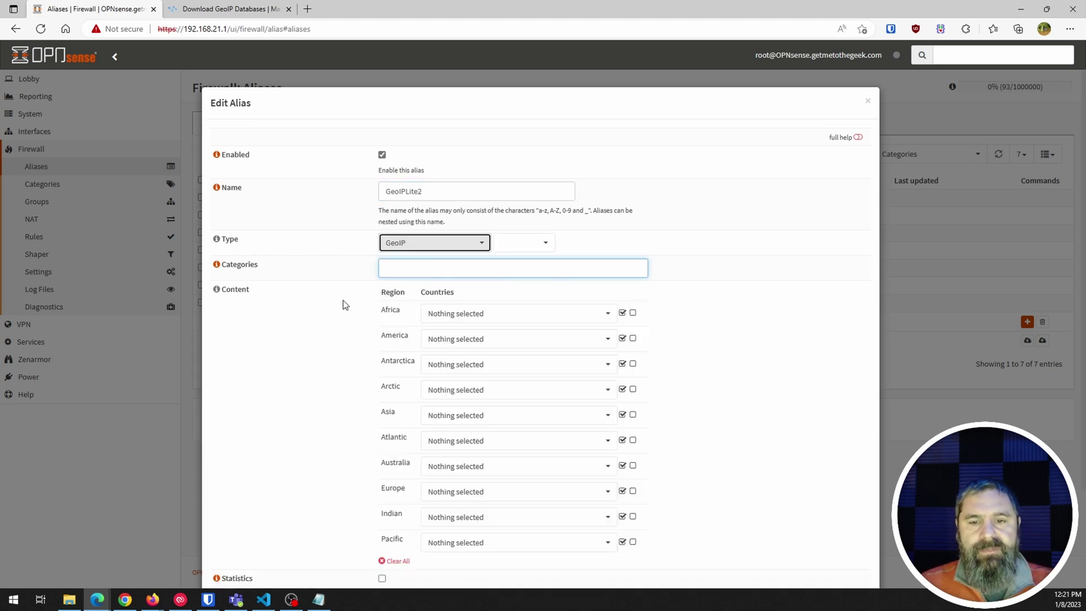
Include both IPv4 and IPv6 addresses in the alias
{"action": "left_click", "coordinate": [531, 245]}
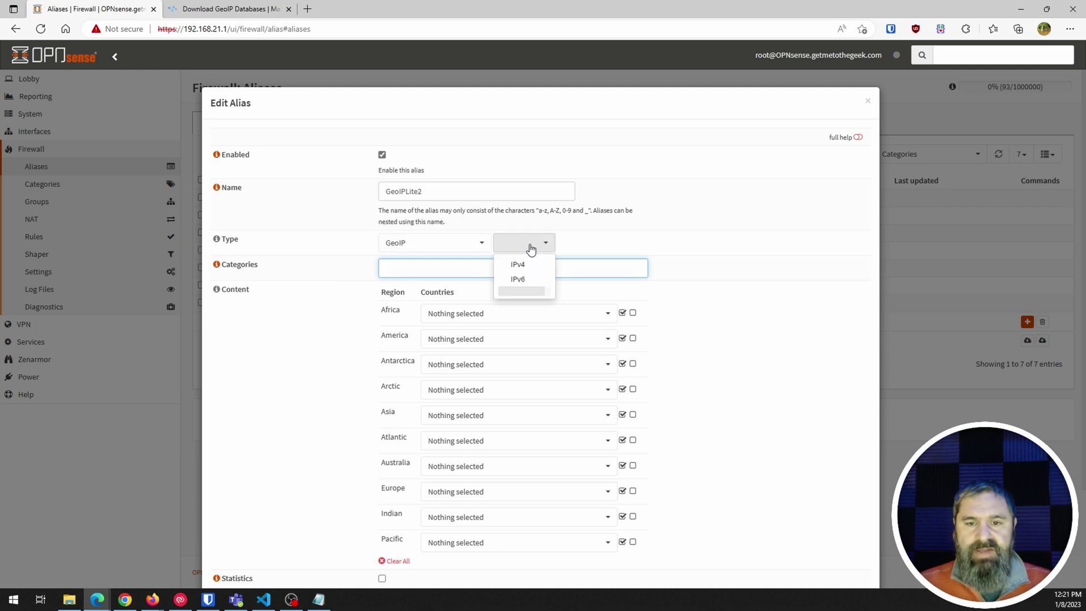
{"action": "left_click", "coordinate": [531, 248]}
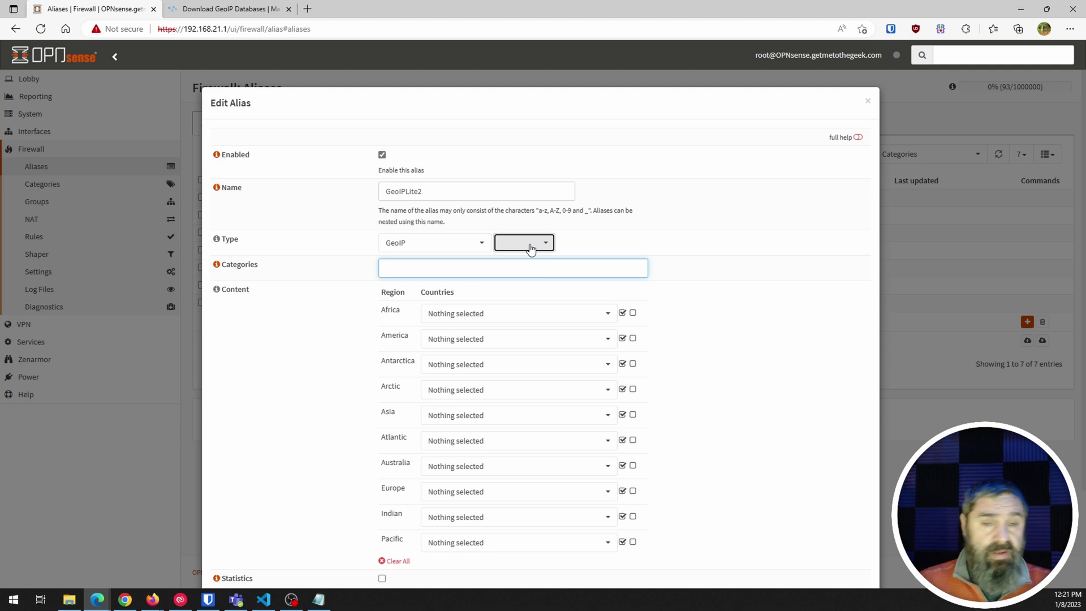
{"action": "left_click", "coordinate": [531, 248]}
{"action": "left_click", "coordinate": [517, 265]}
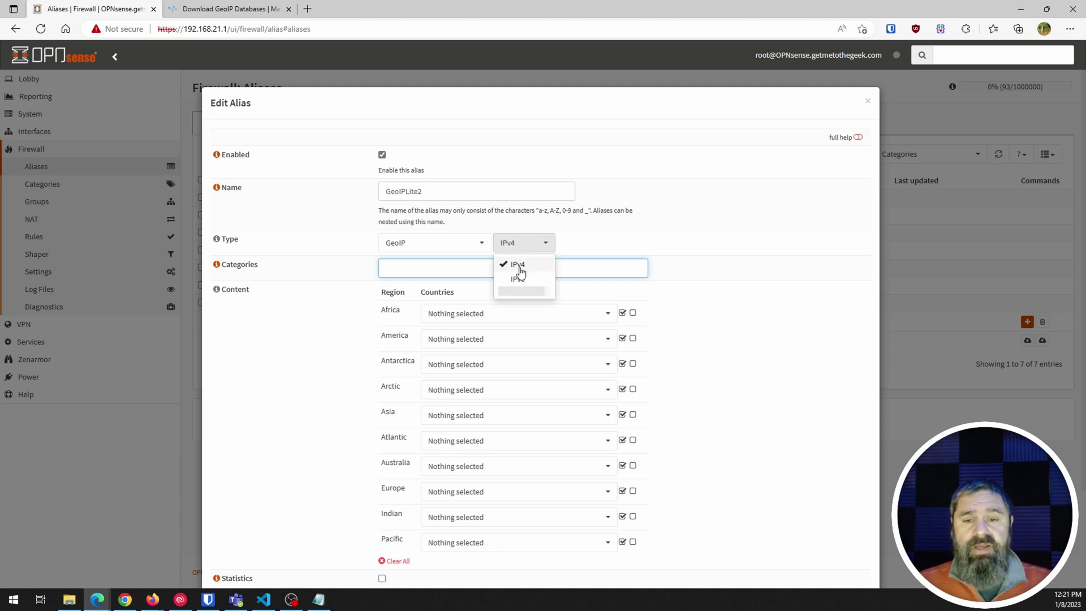
{"action": "left_click", "coordinate": [518, 279]}
{"action": "left_click", "coordinate": [579, 245]}
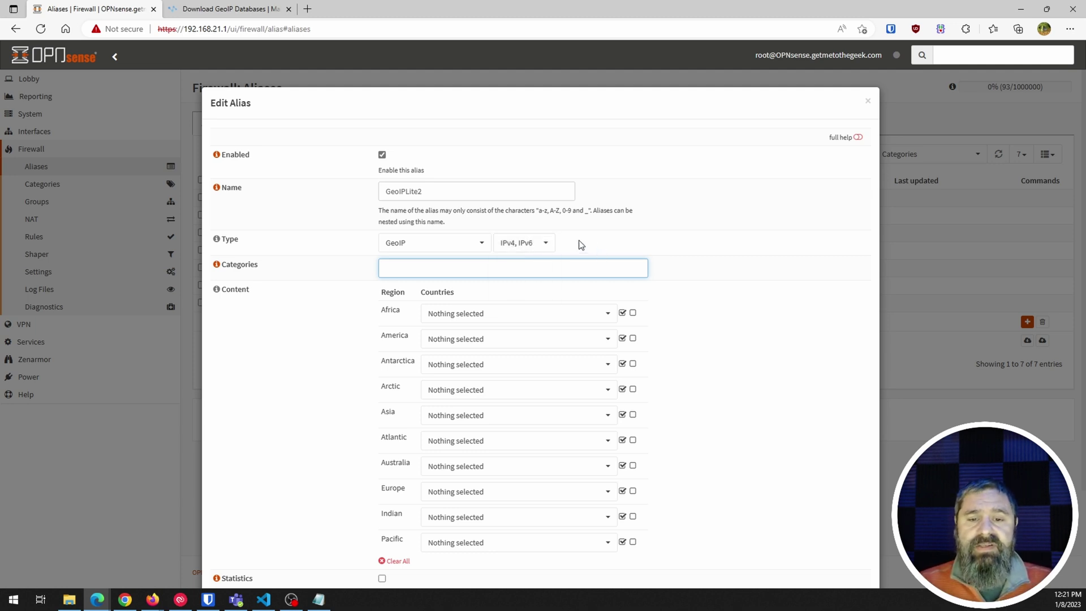
Add Antarctica to the alias's selected countries
{"action": "scroll", "coordinate": [400, 328], "scroll_direction": "down", "scroll_amount": 1}
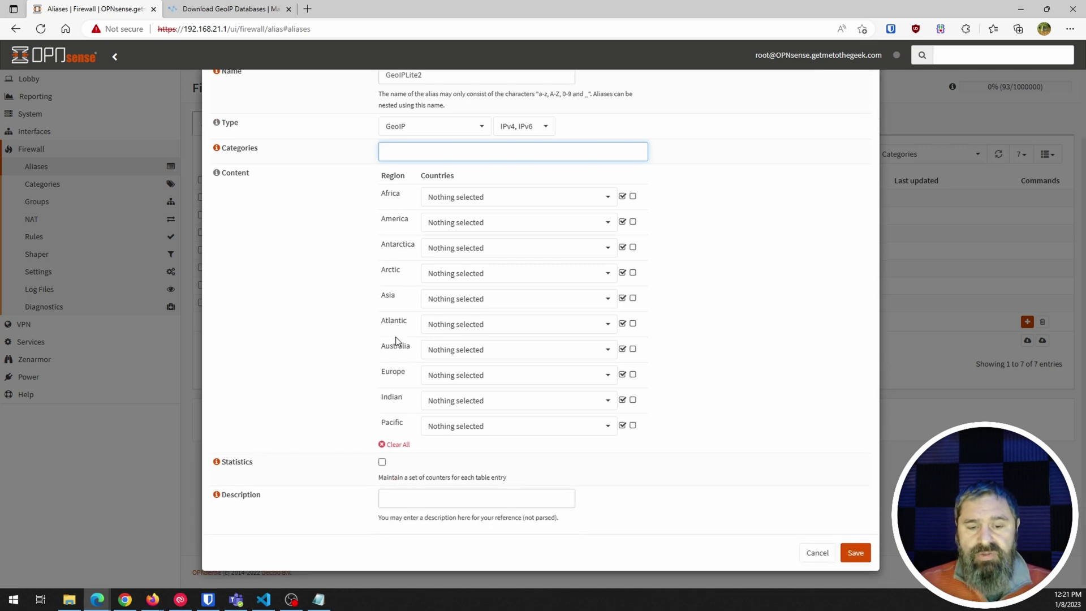
{"action": "scroll", "coordinate": [403, 341], "scroll_direction": "up", "scroll_amount": 1}
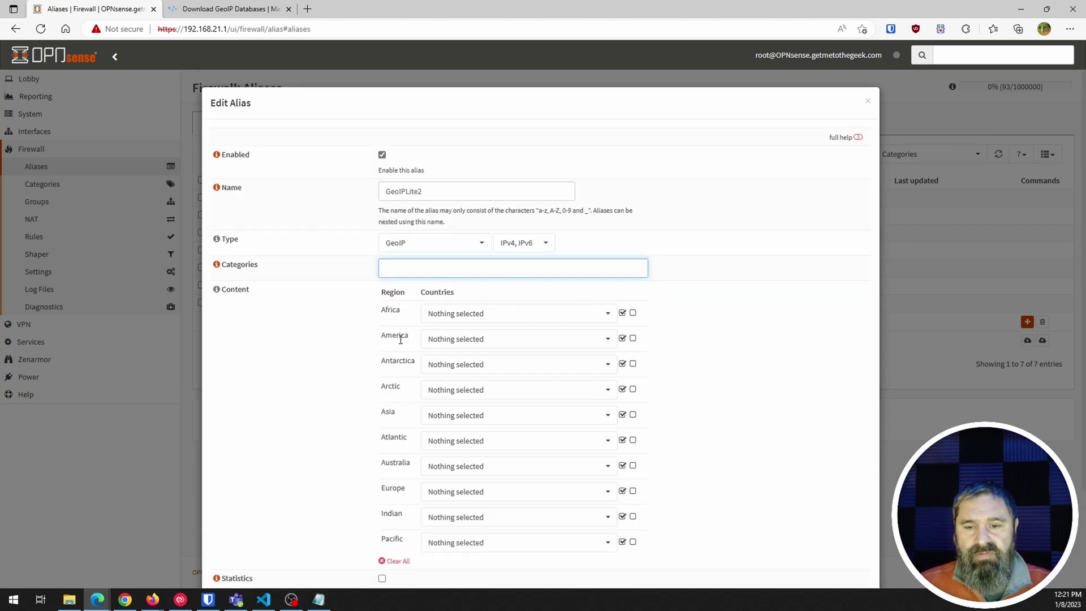
{"action": "left_click", "coordinate": [595, 340]}
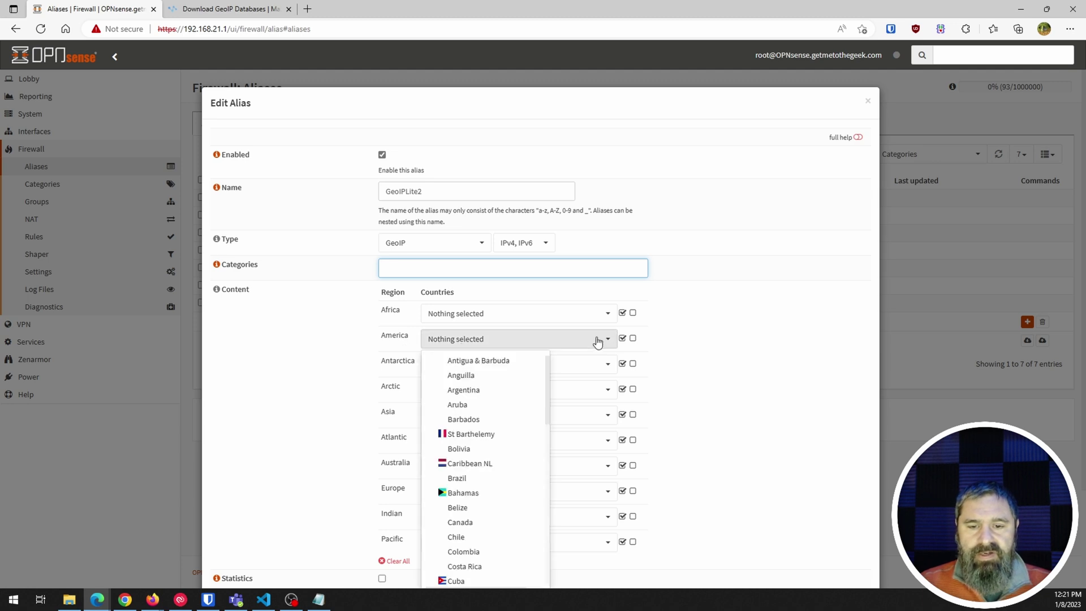
{"action": "scroll", "coordinate": [516, 392], "scroll_direction": "down", "scroll_amount": 8}
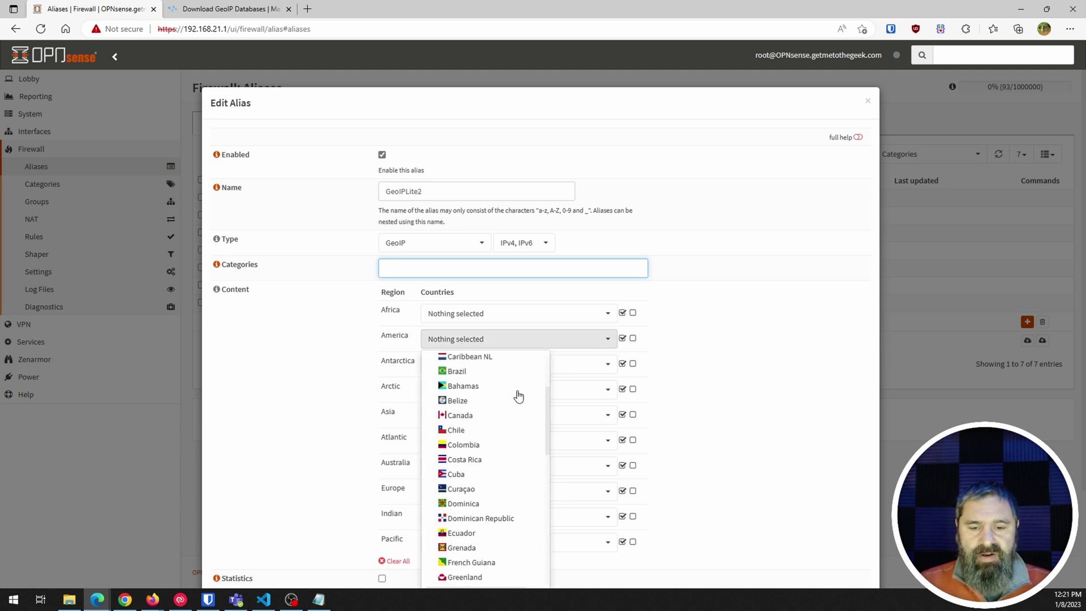
{"action": "scroll", "coordinate": [518, 396], "scroll_direction": "down", "scroll_amount": 3}
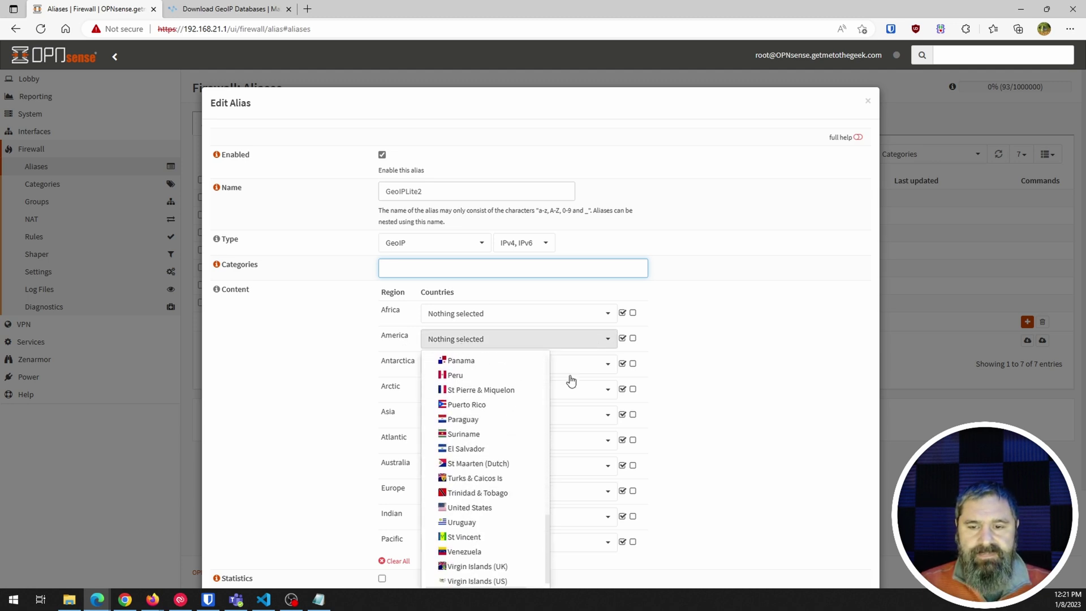
{"action": "left_click", "coordinate": [721, 342]}
{"action": "left_click", "coordinate": [516, 366]}
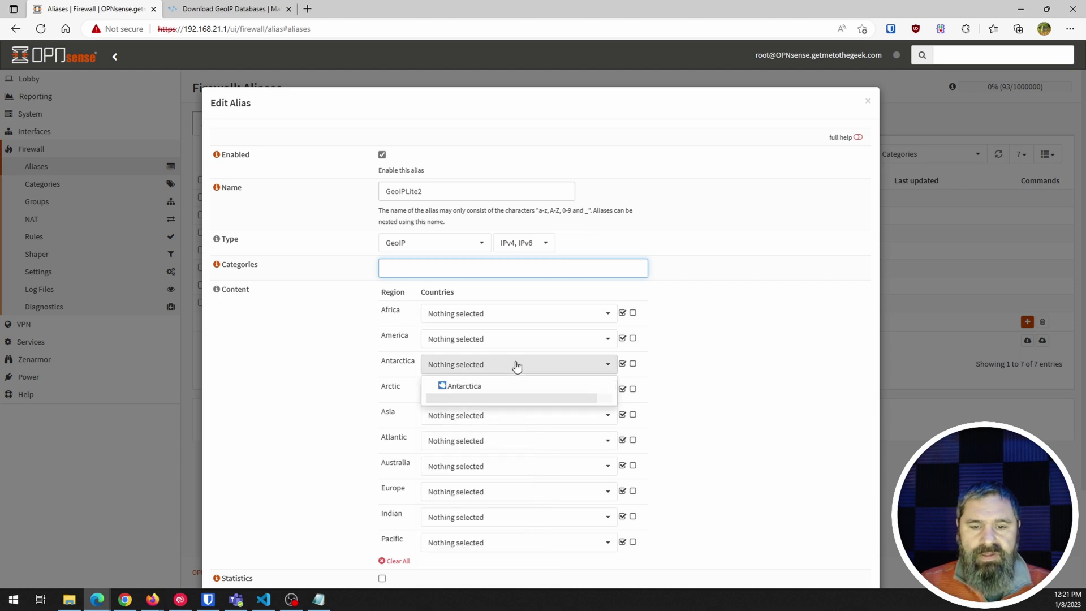
{"action": "left_click", "coordinate": [460, 386]}
{"action": "left_click", "coordinate": [731, 380]}
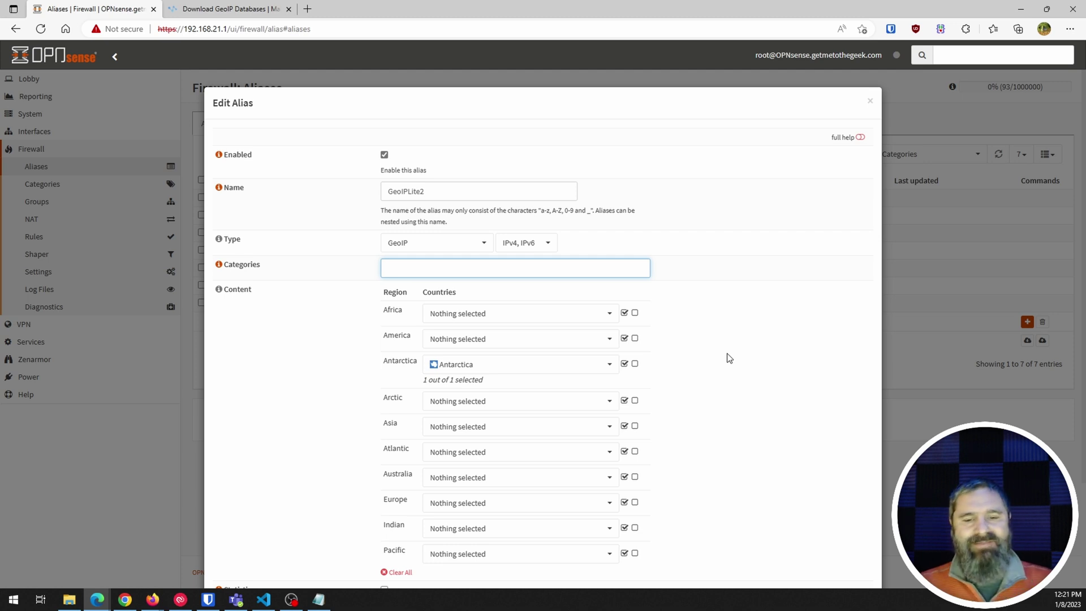
Describe the alias as 'GeoIP Block List' and save it
{"action": "scroll", "coordinate": [730, 358], "scroll_direction": "down", "scroll_amount": 3}
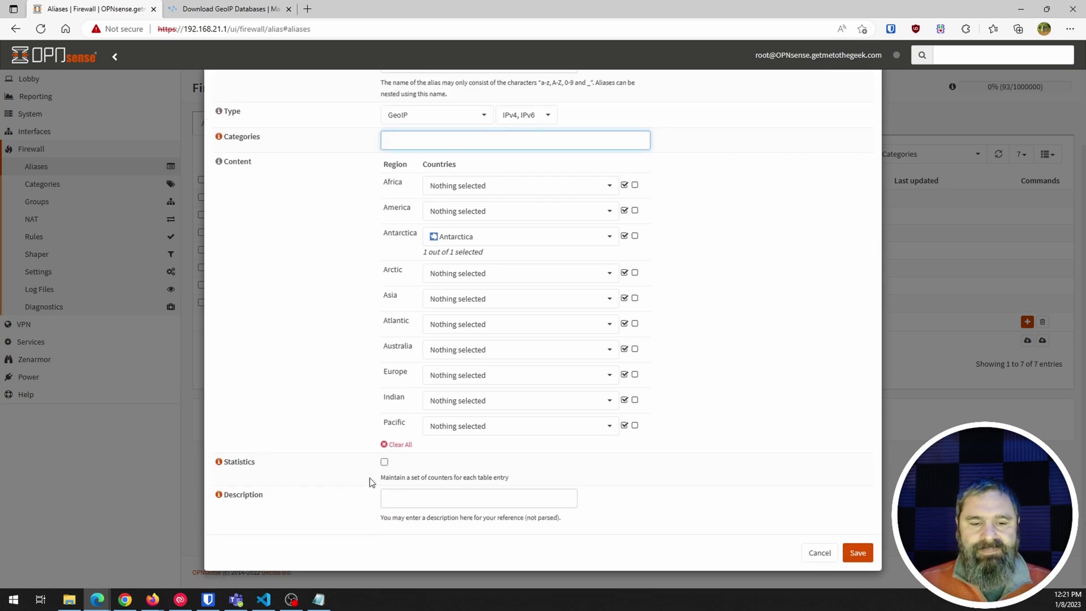
{"action": "left_click", "coordinate": [403, 504]}
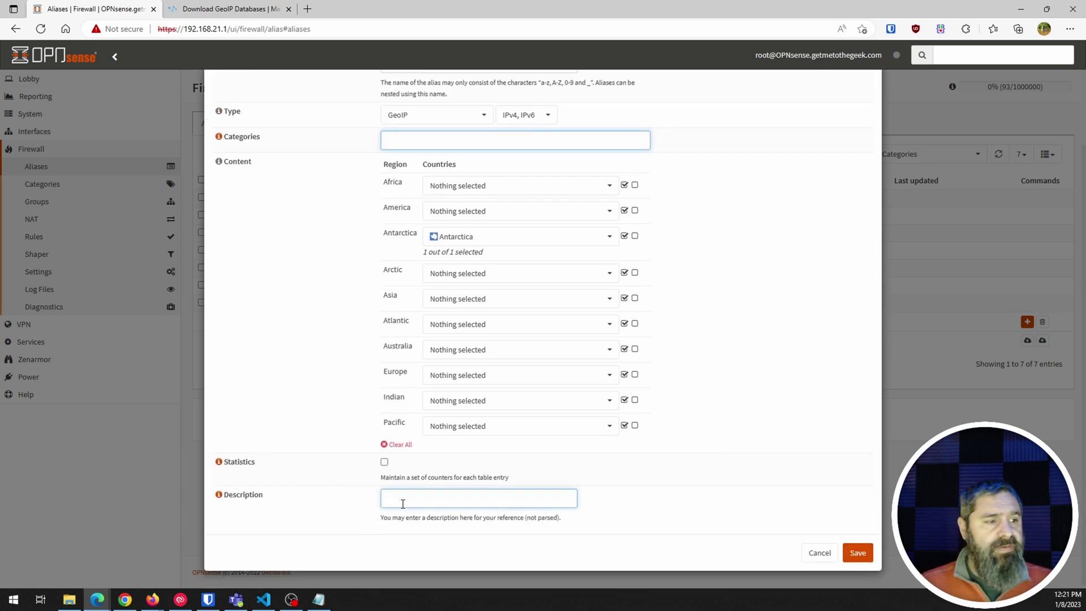
{"action": "type", "text": "GeoIP Block List"}
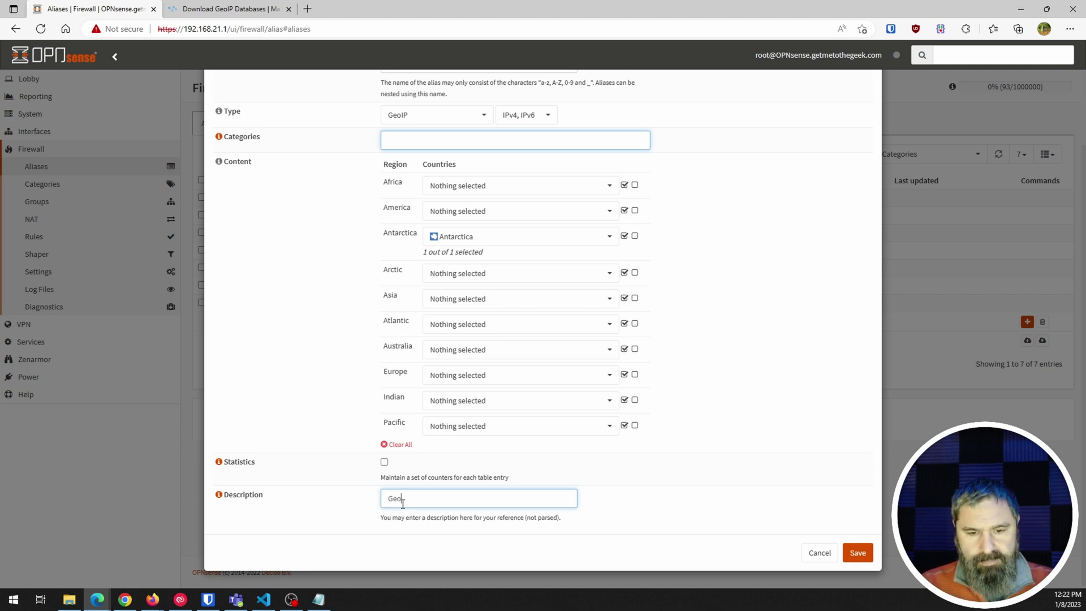
{"action": "left_click", "coordinate": [858, 553]}
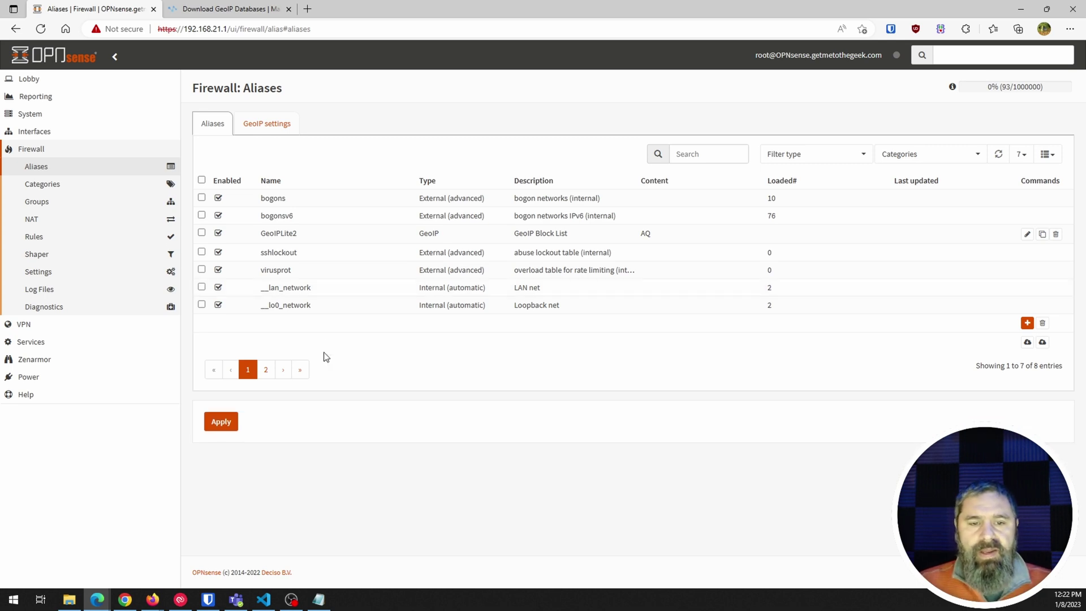
Apply the alias changes and open the Firewall > Rules > WAN page
{"action": "left_click", "coordinate": [222, 425]}
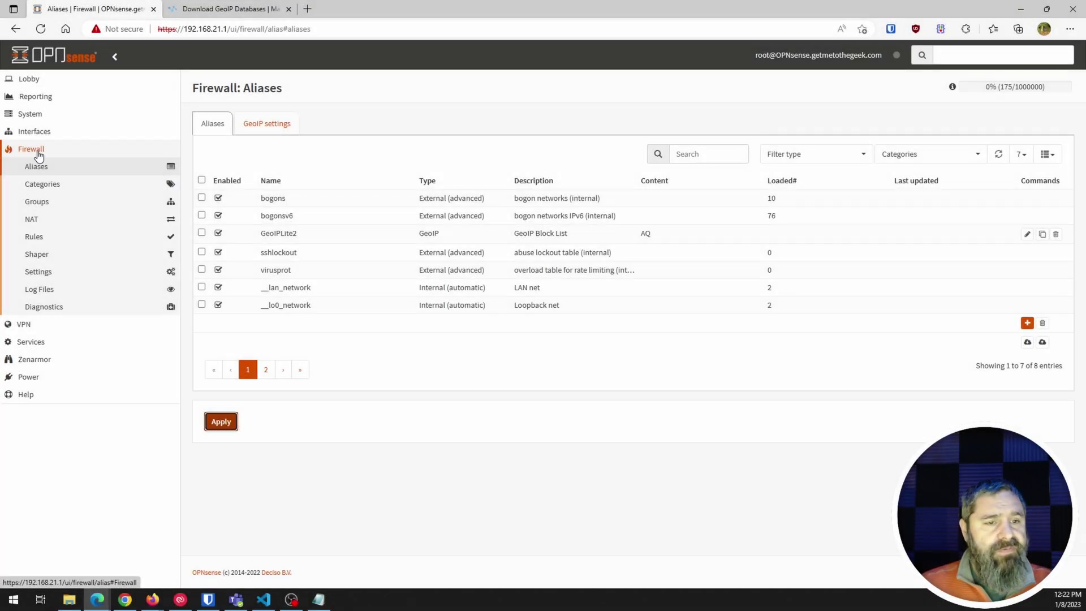
{"action": "left_click", "coordinate": [35, 238]}
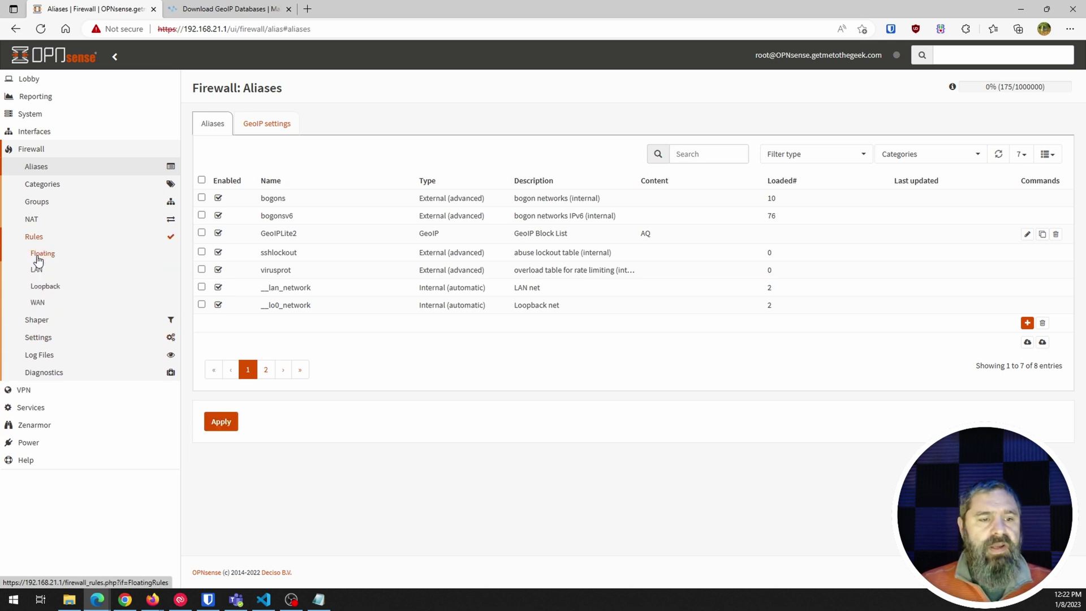
{"action": "left_click", "coordinate": [38, 302]}
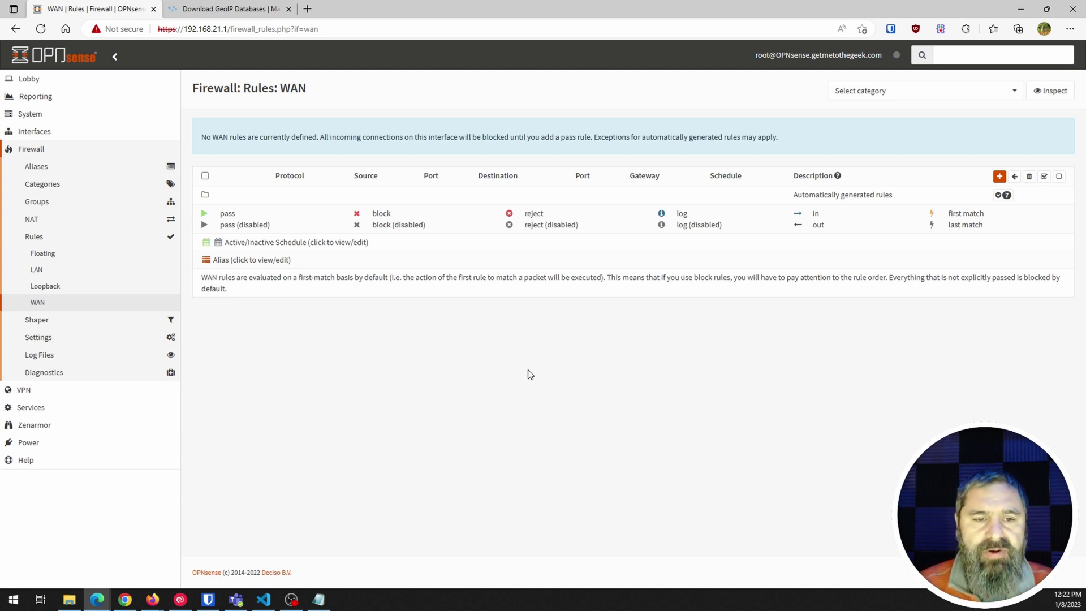
Add a new WAN firewall rule with its action set to Block
{"action": "left_click", "coordinate": [999, 177]}
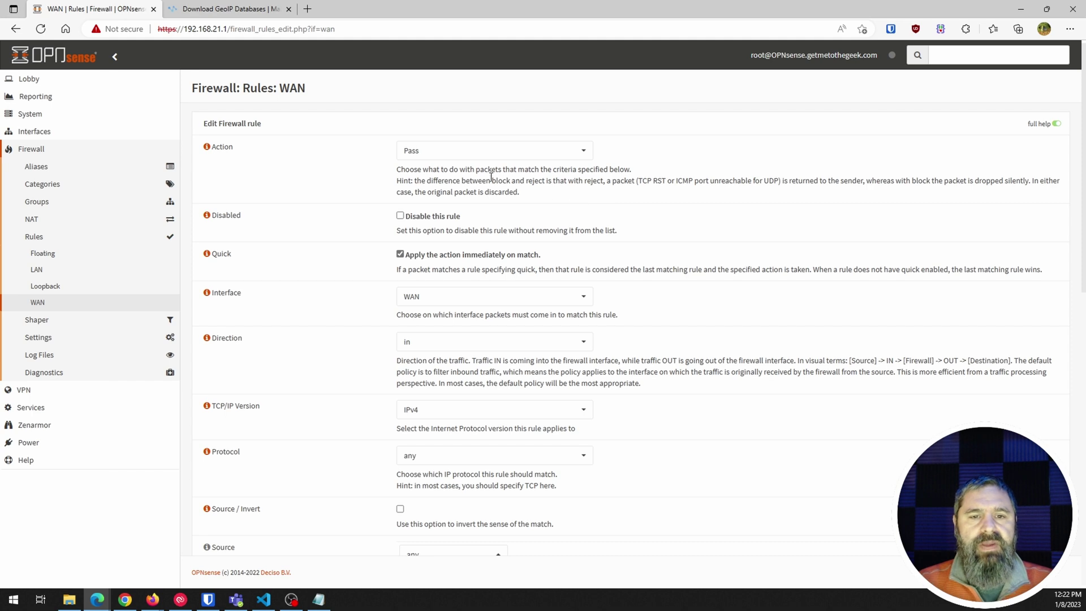
{"action": "left_click", "coordinate": [453, 154]}
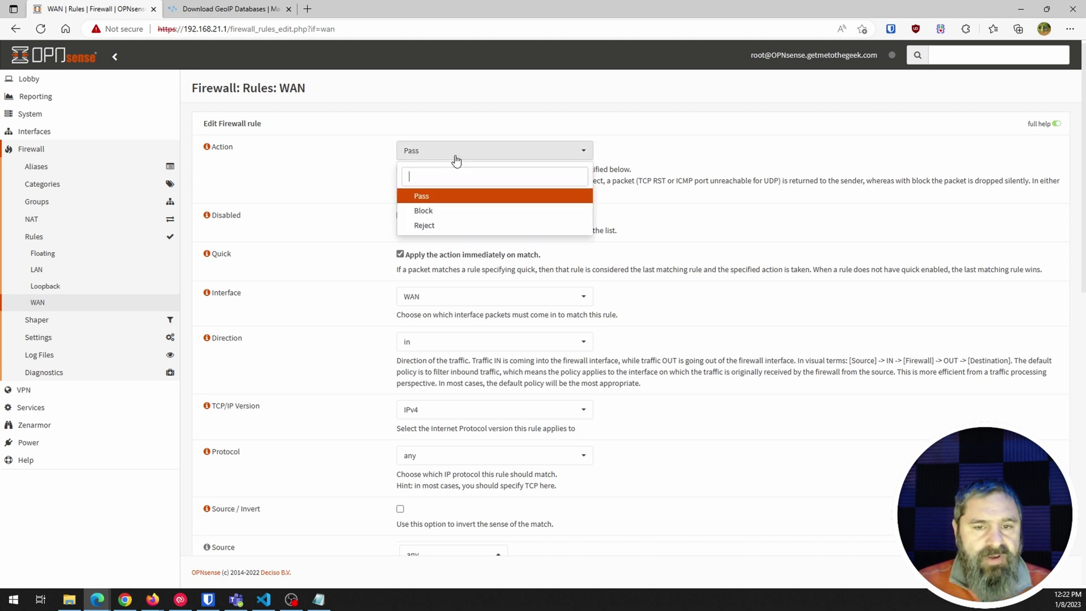
{"action": "left_click", "coordinate": [424, 211]}
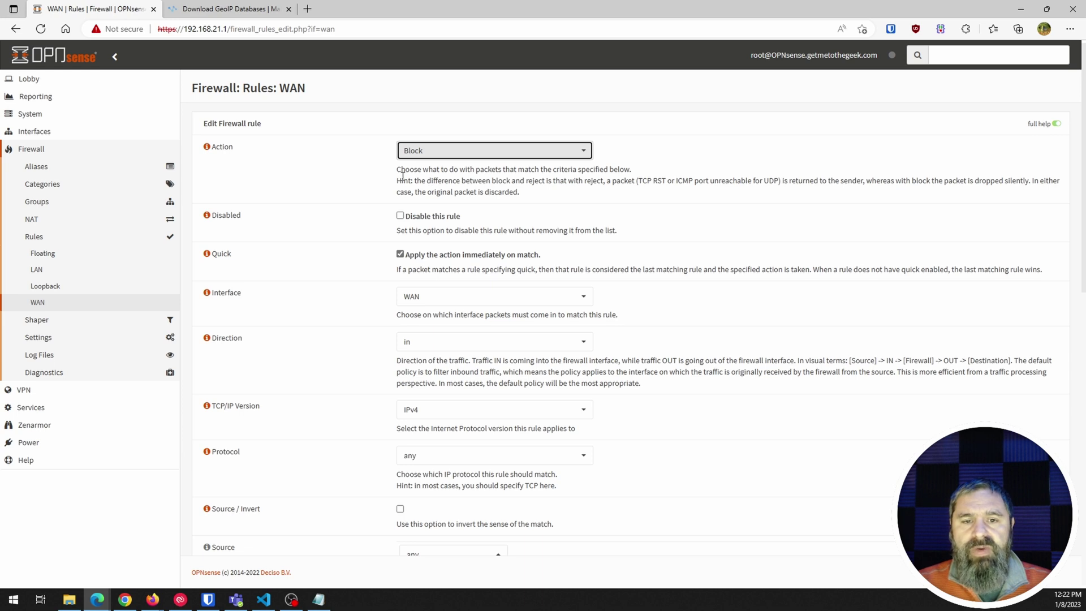
{"action": "left_click", "coordinate": [490, 156]}
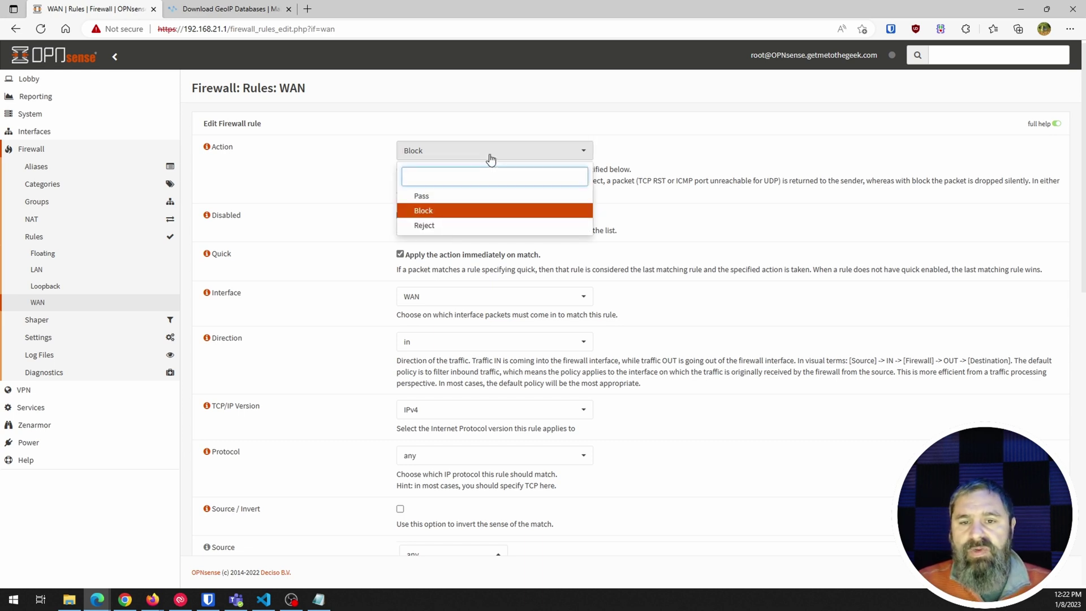
{"action": "left_click", "coordinate": [723, 144]}
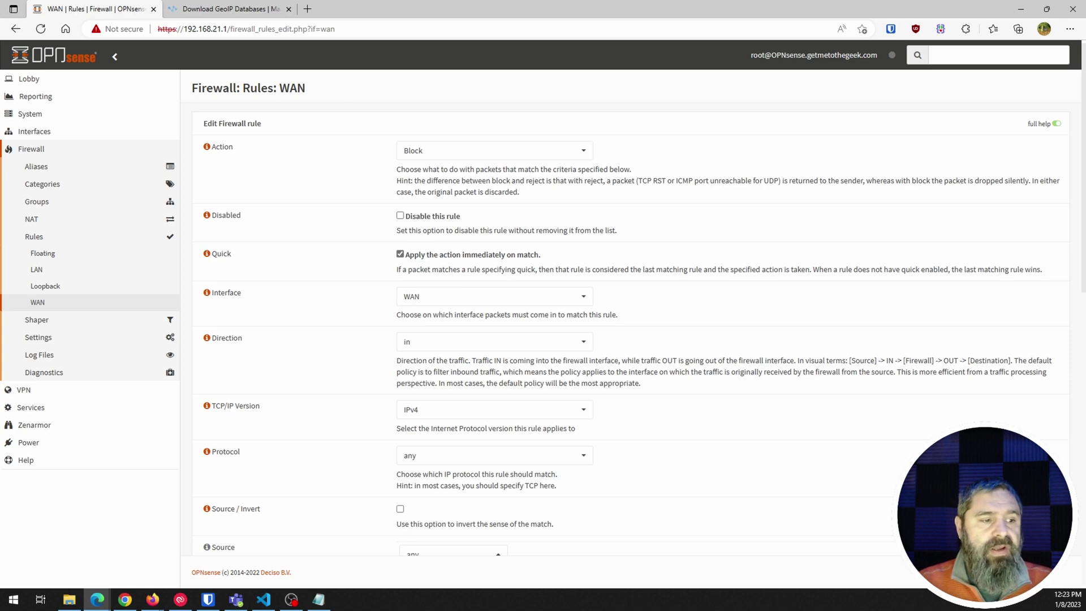
Set the rule's source to the GeoIPLite2 alias
{"action": "scroll", "coordinate": [342, 291], "scroll_direction": "down", "scroll_amount": 3}
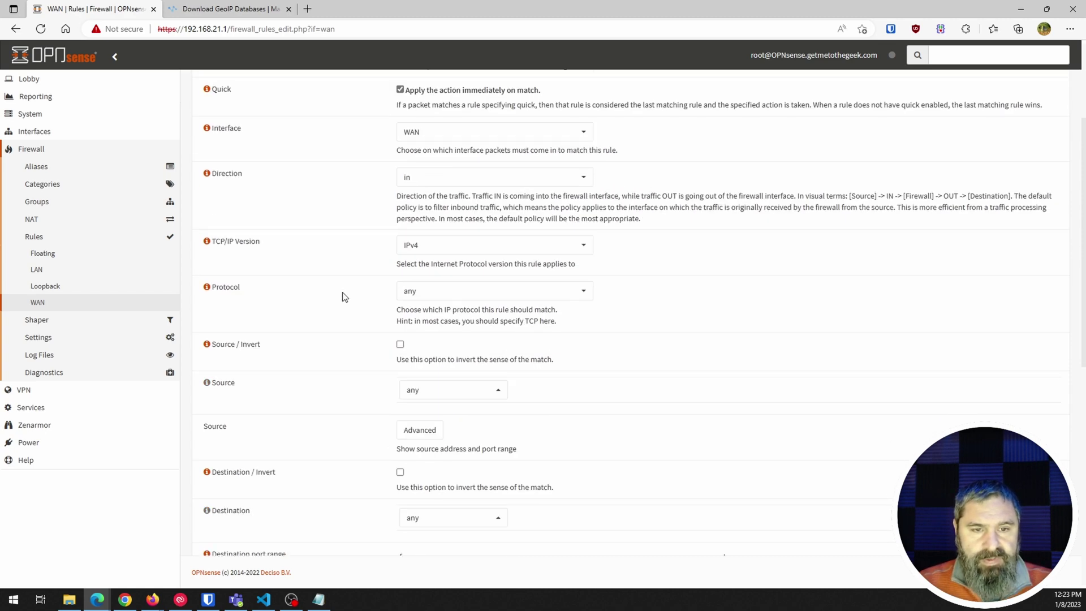
{"action": "scroll", "coordinate": [346, 276], "scroll_direction": "up", "scroll_amount": 1}
{"action": "scroll", "coordinate": [346, 276], "scroll_direction": "down", "scroll_amount": 1}
{"action": "left_click", "coordinate": [461, 396]}
{"action": "scroll", "coordinate": [446, 364], "scroll_direction": "up", "scroll_amount": 2}
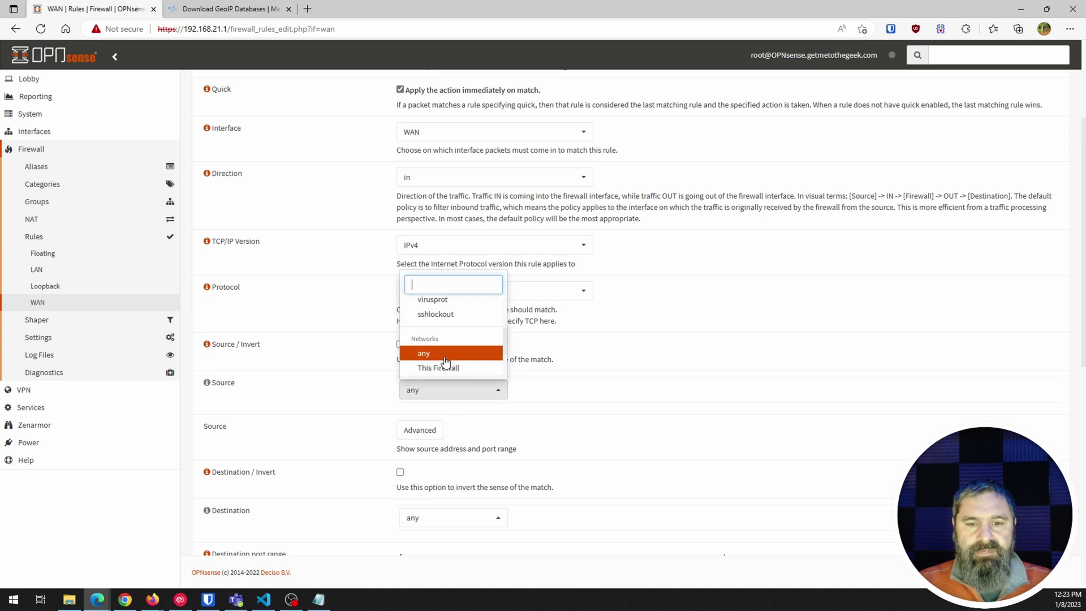
{"action": "scroll", "coordinate": [446, 362], "scroll_direction": "up", "scroll_amount": 1}
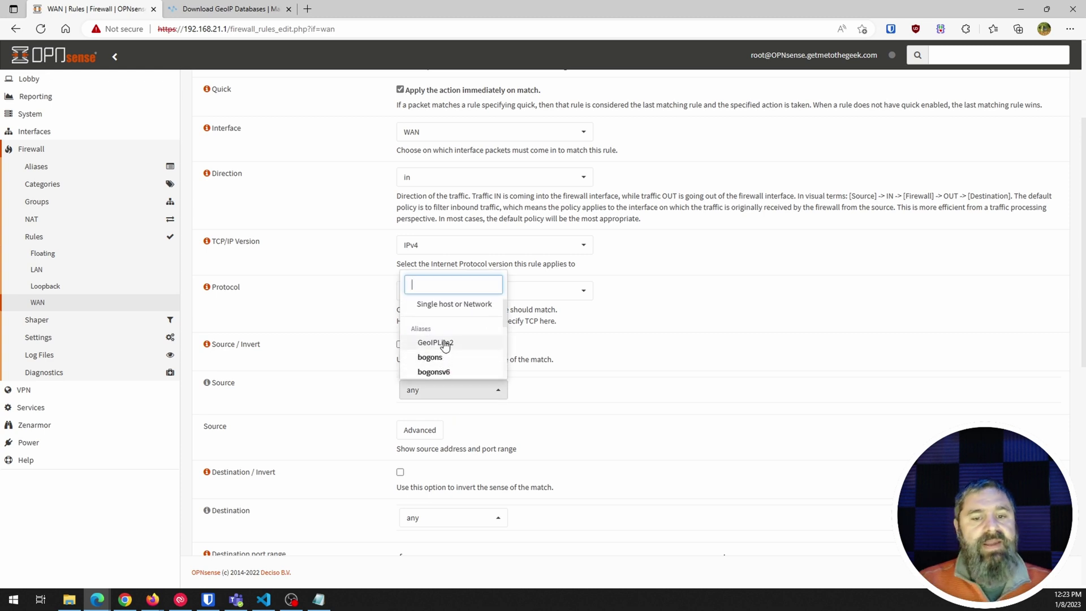
{"action": "left_click", "coordinate": [432, 343]}
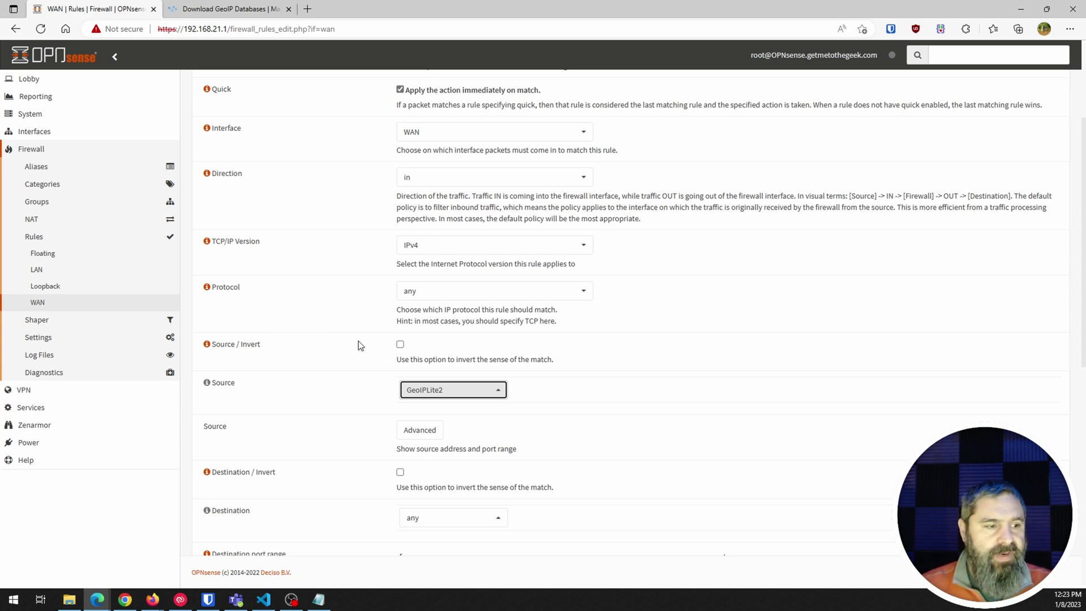
Give the block rule the description 'GeoIPLite2 Blocking' and save it
{"action": "scroll", "coordinate": [362, 362], "scroll_direction": "down", "scroll_amount": 5}
{"action": "scroll", "coordinate": [360, 369], "scroll_direction": "down", "scroll_amount": 3}
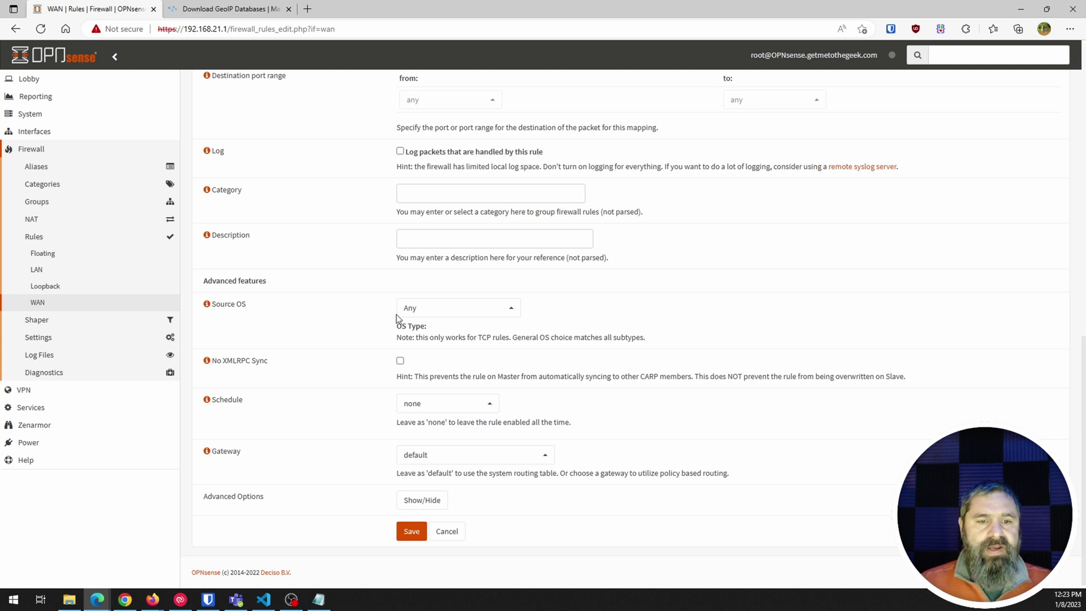
{"action": "left_click", "coordinate": [425, 235]}
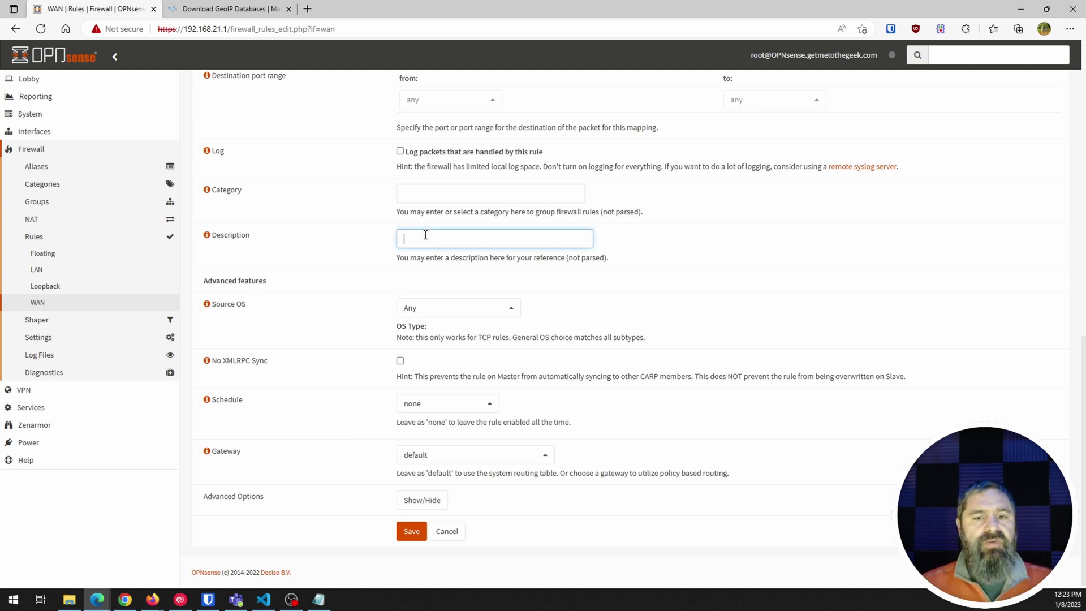
{"action": "type", "text": "Geo"}
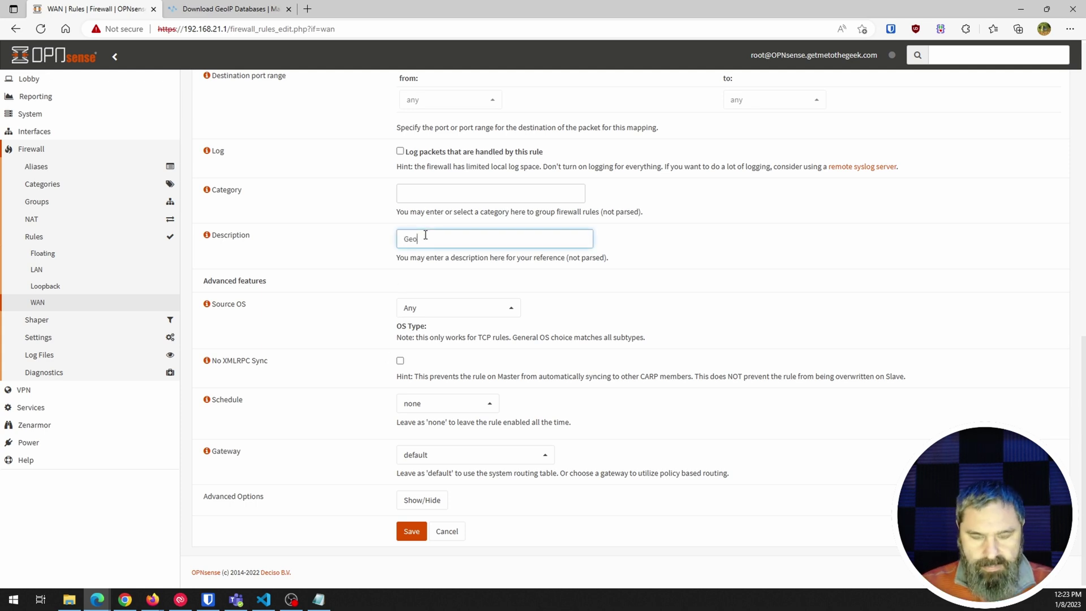
{"action": "type", "text": "IPLite2 Blocking"}
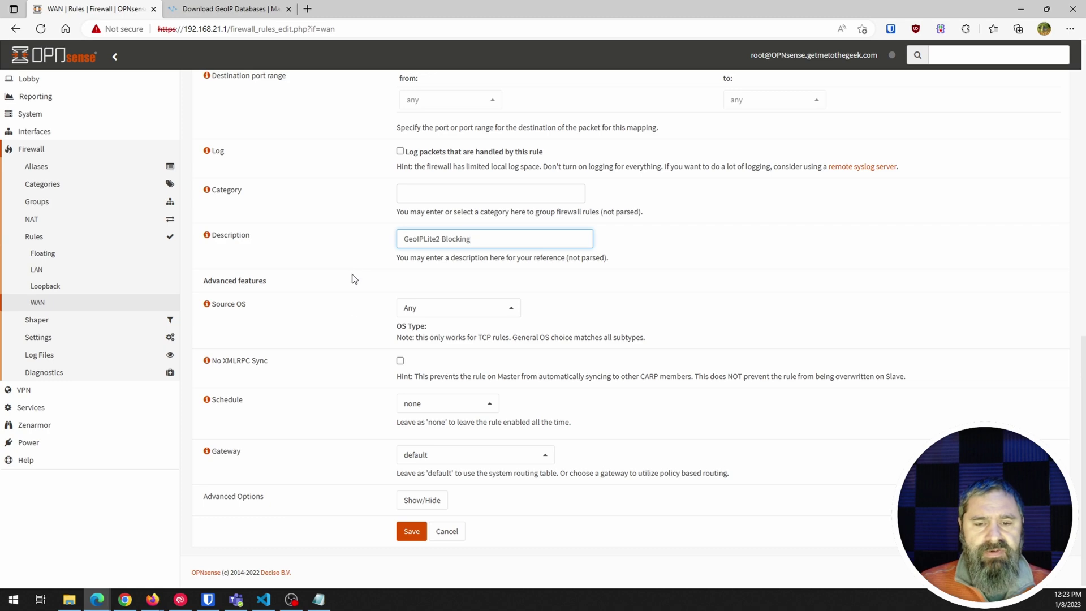
{"action": "scroll", "coordinate": [366, 332], "scroll_direction": "up", "scroll_amount": 15}
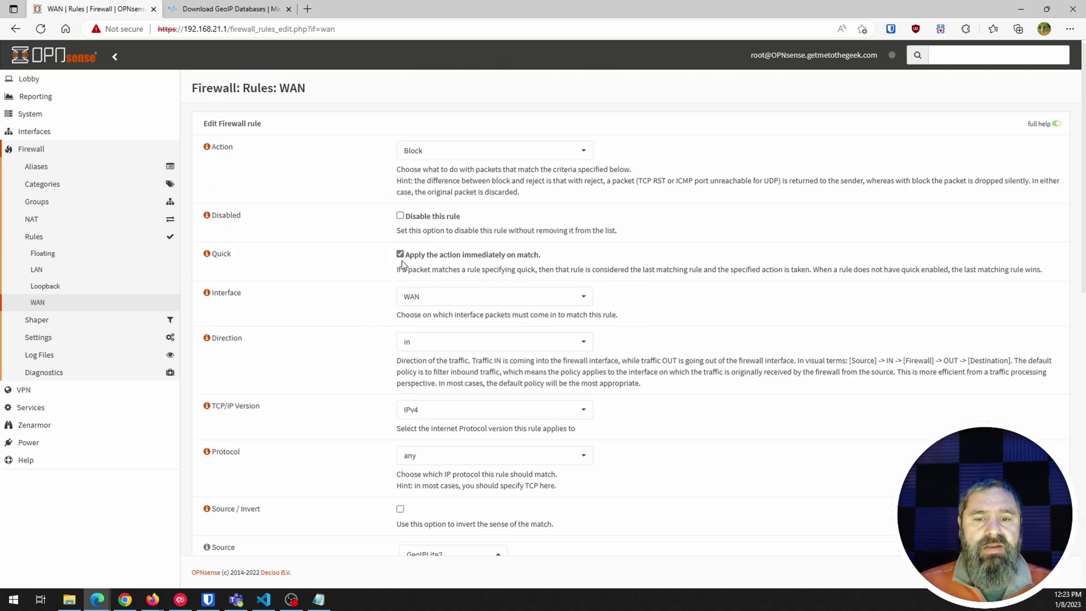
{"action": "scroll", "coordinate": [370, 325], "scroll_direction": "down", "scroll_amount": 4}
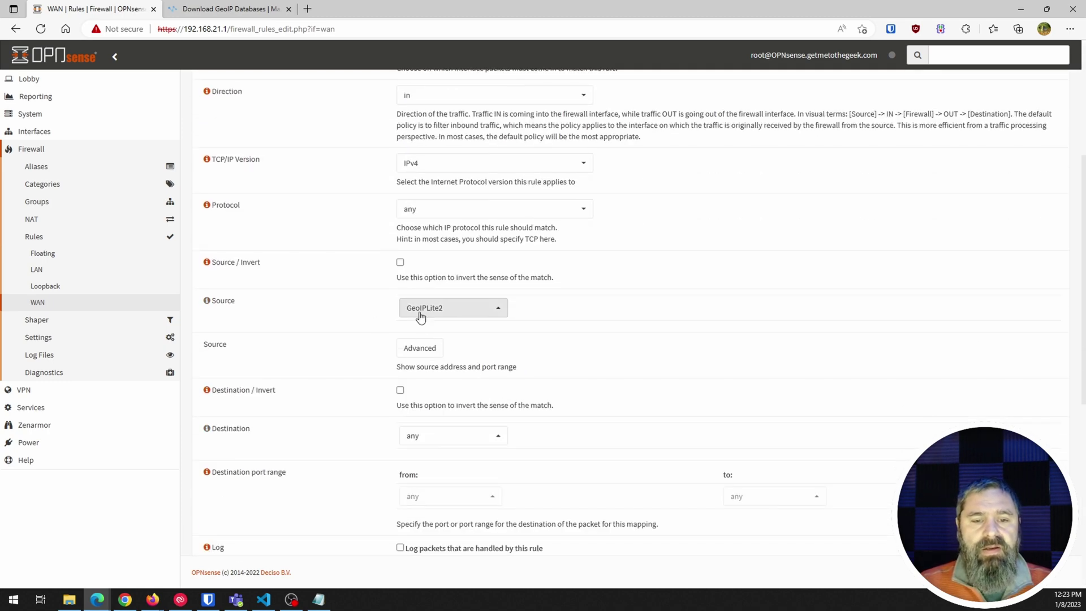
{"action": "scroll", "coordinate": [346, 337], "scroll_direction": "down", "scroll_amount": 7}
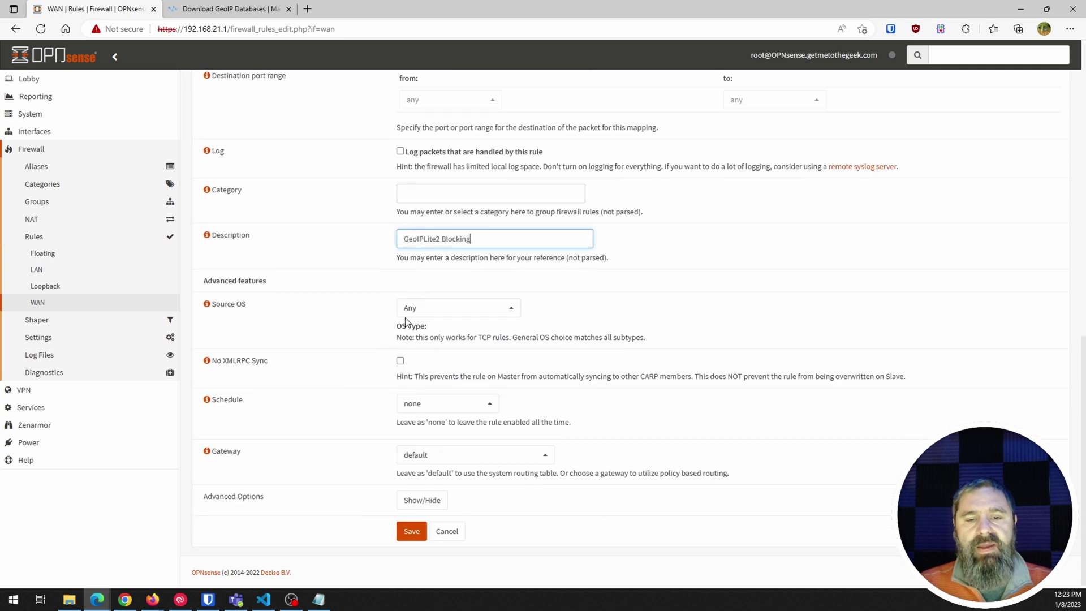
{"action": "left_click", "coordinate": [417, 536]}
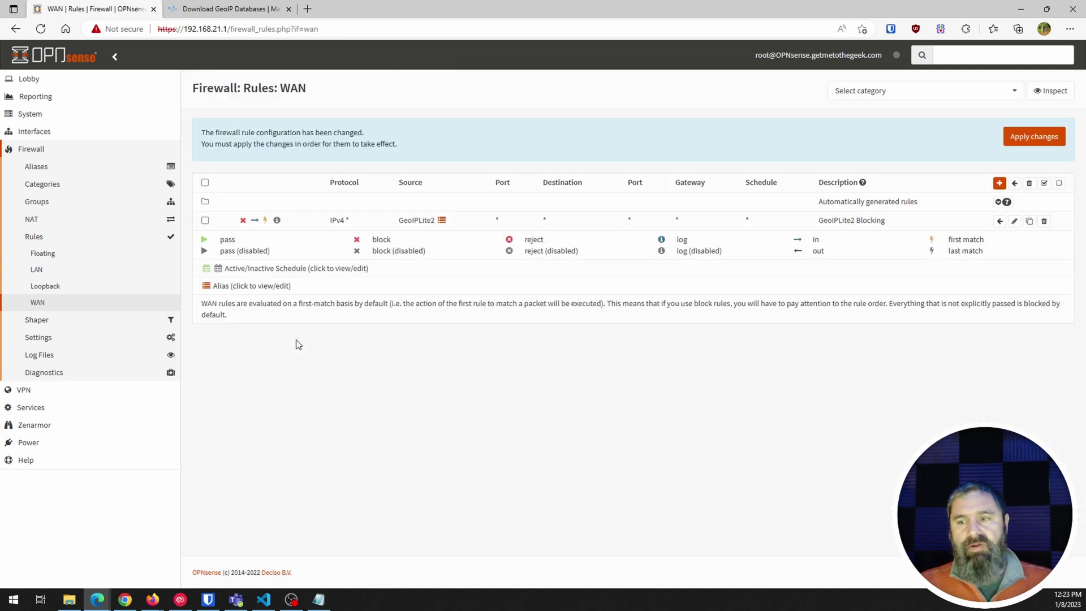
Apply the pending WAN firewall changes to activate the GeoIPLite2 Blocking rule
{"action": "left_click", "coordinate": [1027, 137]}
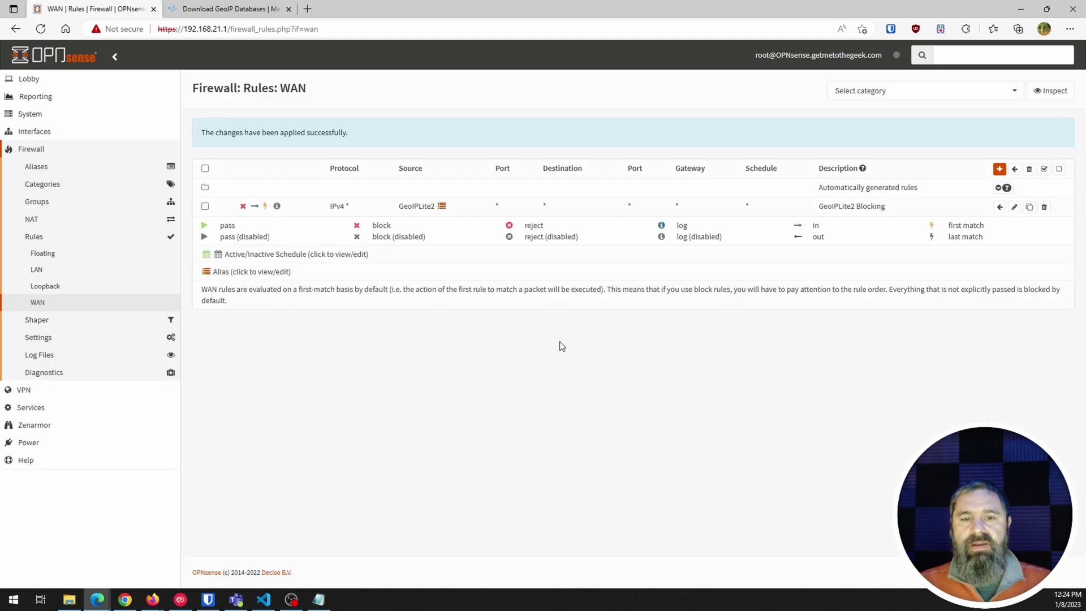